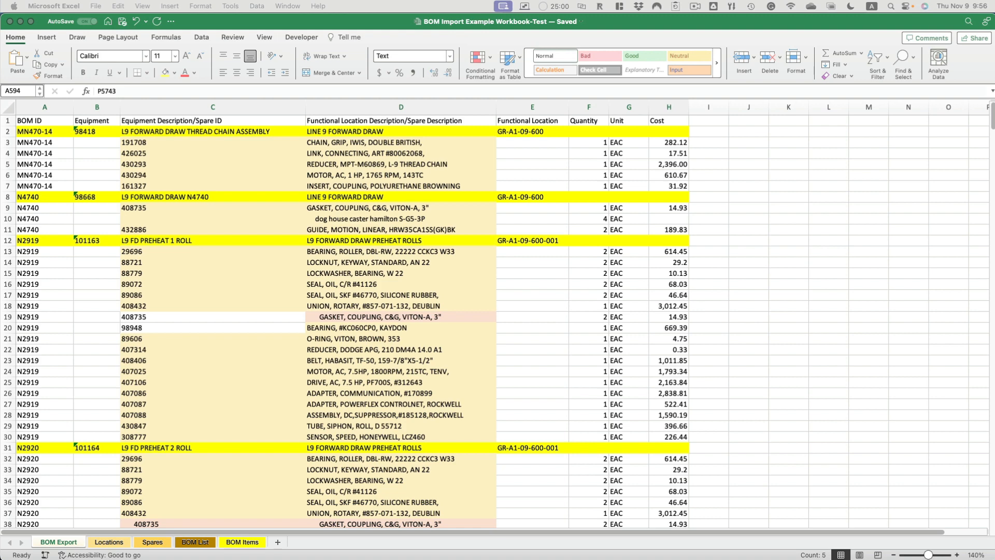
# Step: Review the Locations, Spares and BOM List worksheets of the BOM import example workbook
pyautogui.click(117, 543)
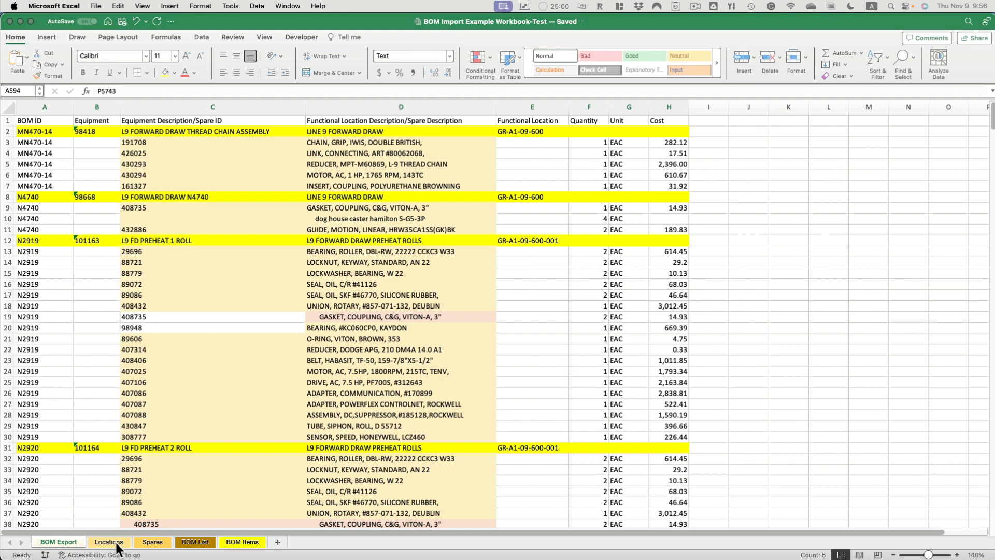
pyautogui.click(117, 543)
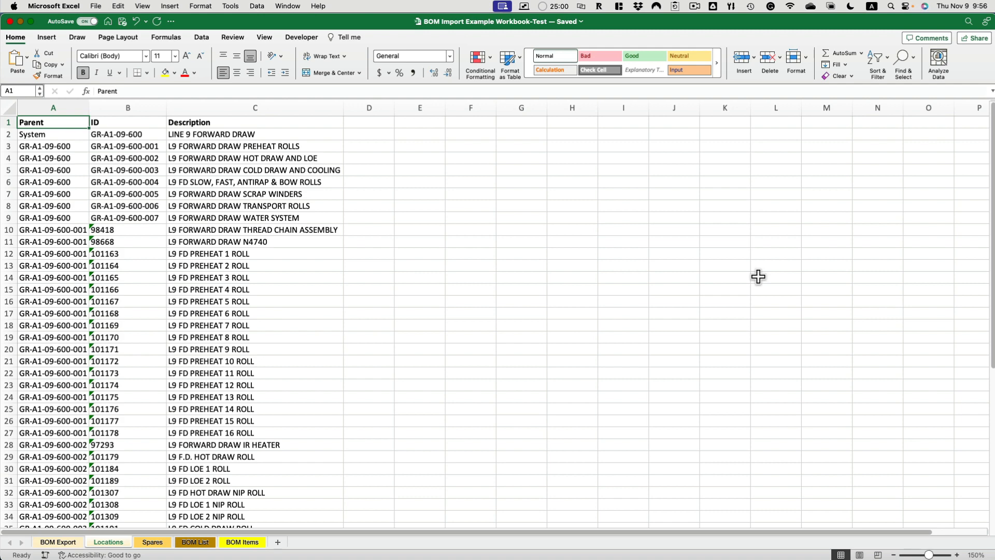
pyautogui.click(156, 541)
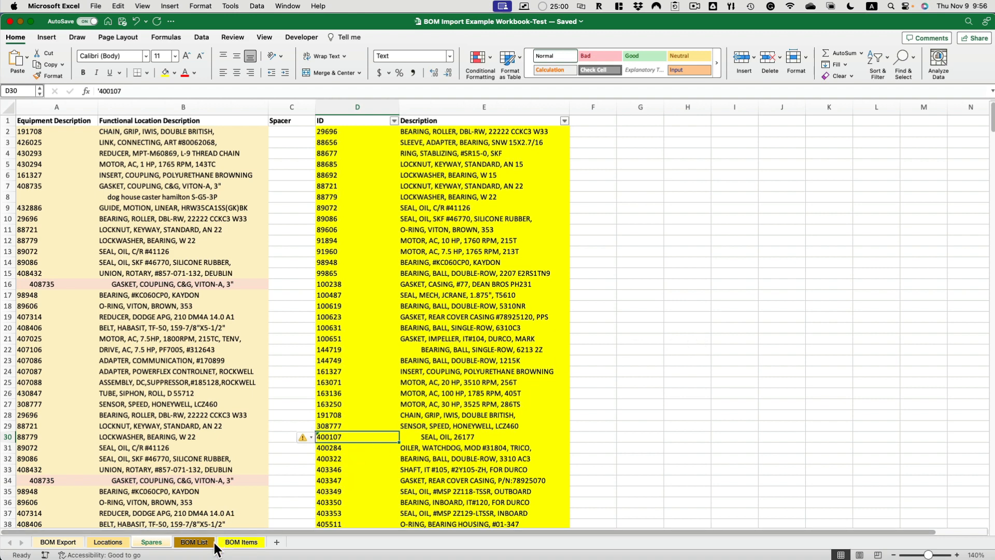
pyautogui.click(194, 543)
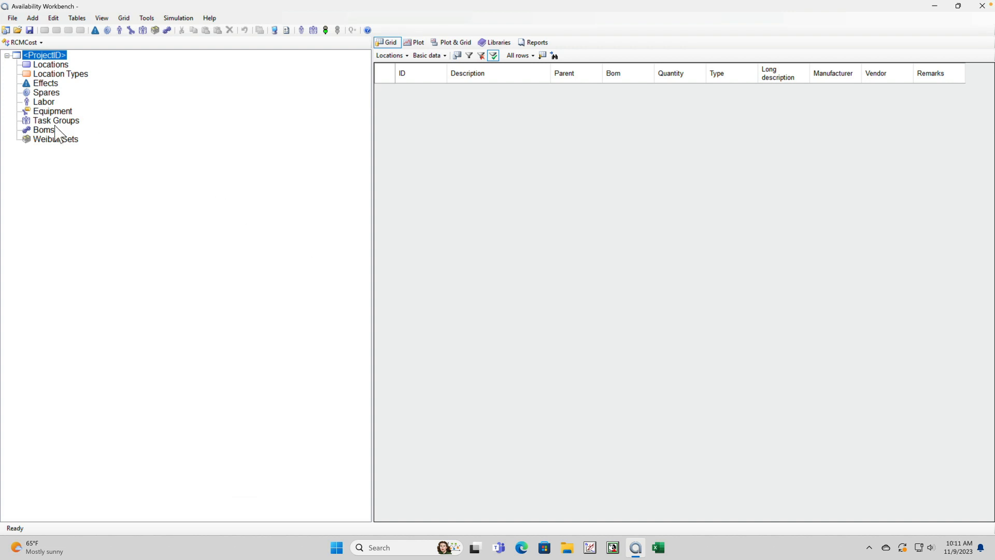
# Step: In Availability Workbench, start a data import and load the Demo Import.awb-impx template
pyautogui.click(13, 18)
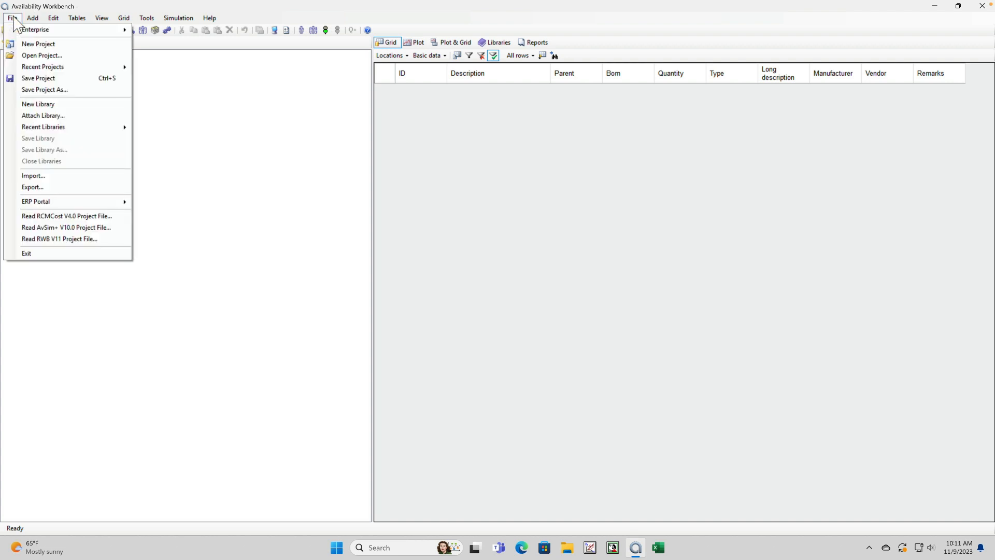
pyautogui.click(29, 182)
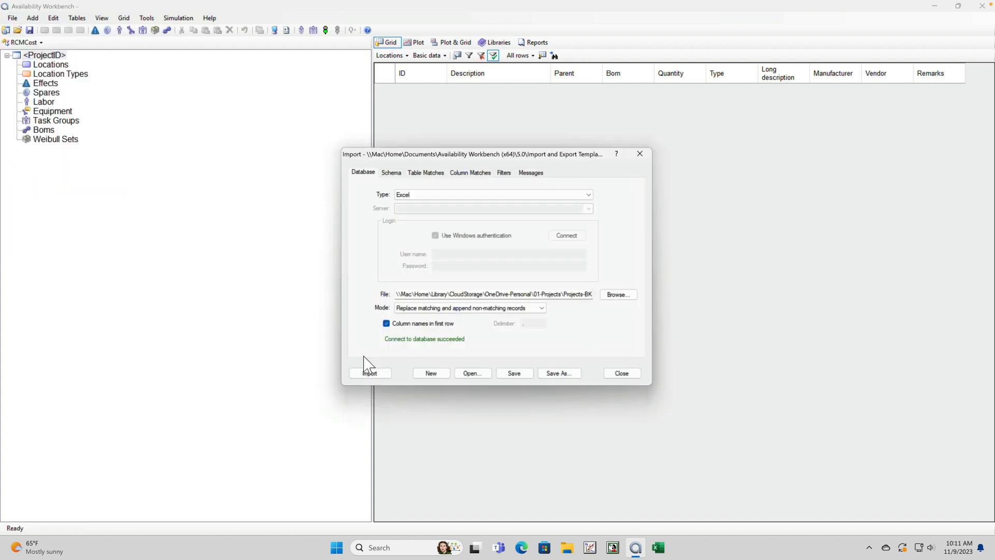
pyautogui.click(474, 374)
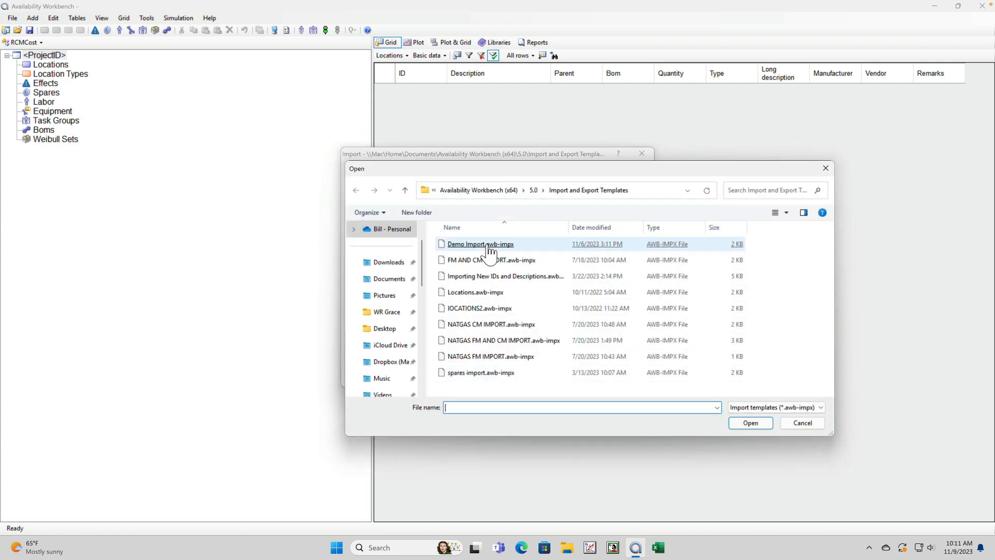
pyautogui.doubleClick(492, 247)
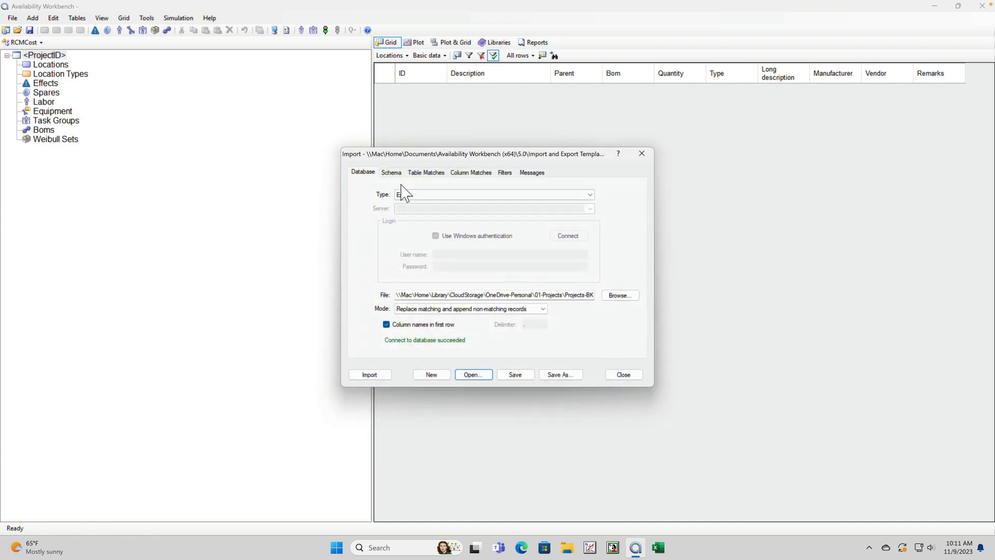
# Step: Match the external Locations table to the RcmLocations application table in the import settings
pyautogui.click(431, 175)
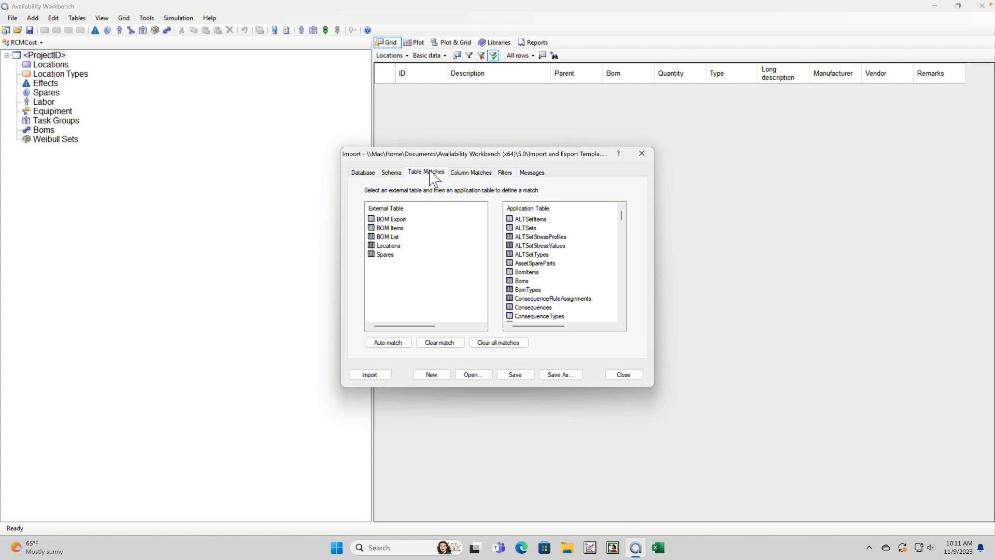
pyautogui.click(388, 246)
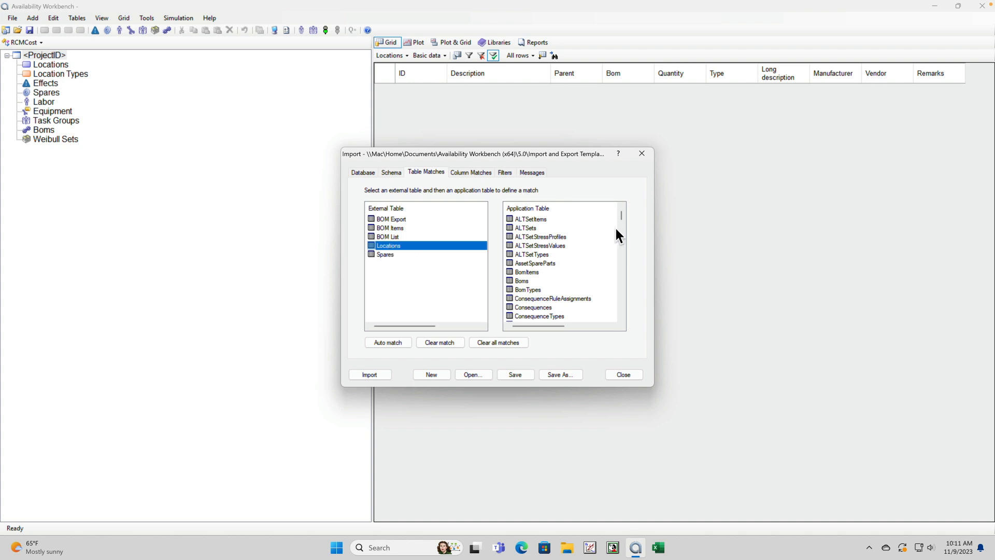
pyautogui.moveTo(621, 214); pyautogui.dragTo(623, 268)
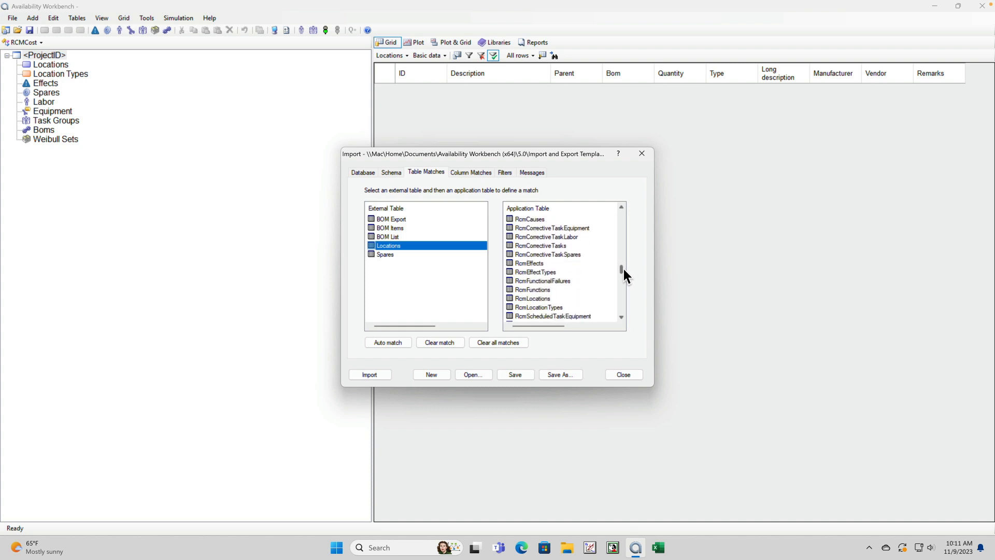
pyautogui.click(518, 297)
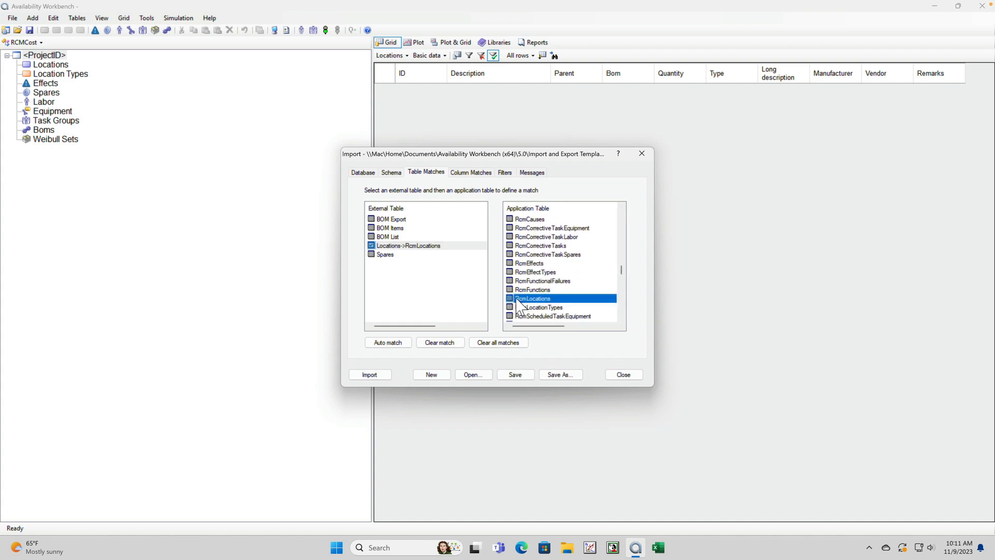
# Step: Auto-match the Locations columns to the RcmLocations columns and import the location data
pyautogui.click(472, 173)
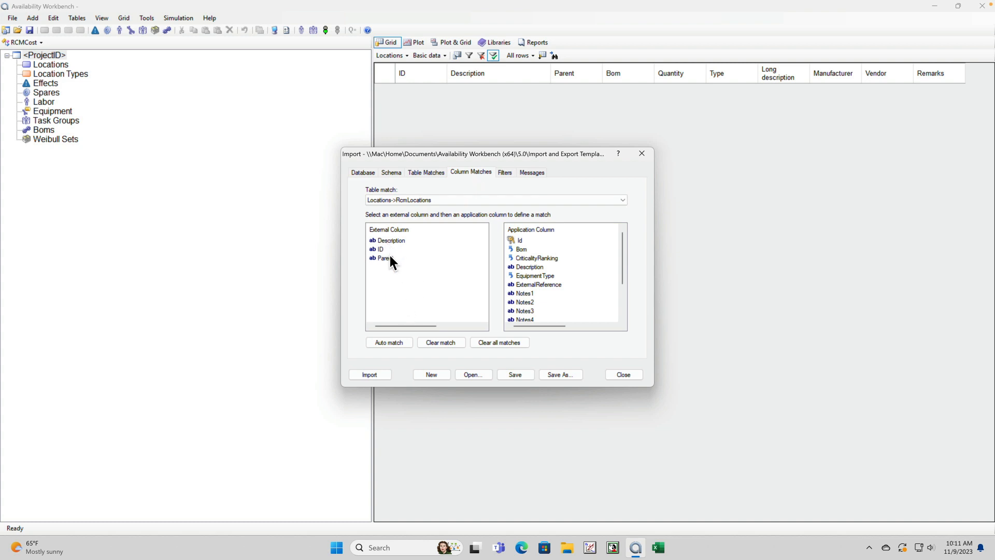
pyautogui.click(391, 344)
pyautogui.click(370, 375)
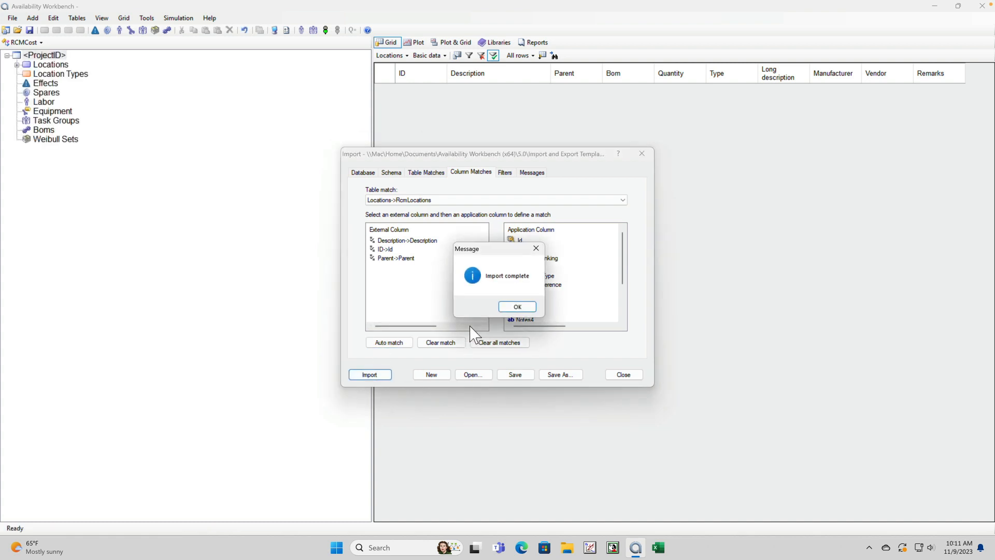
pyautogui.click(516, 307)
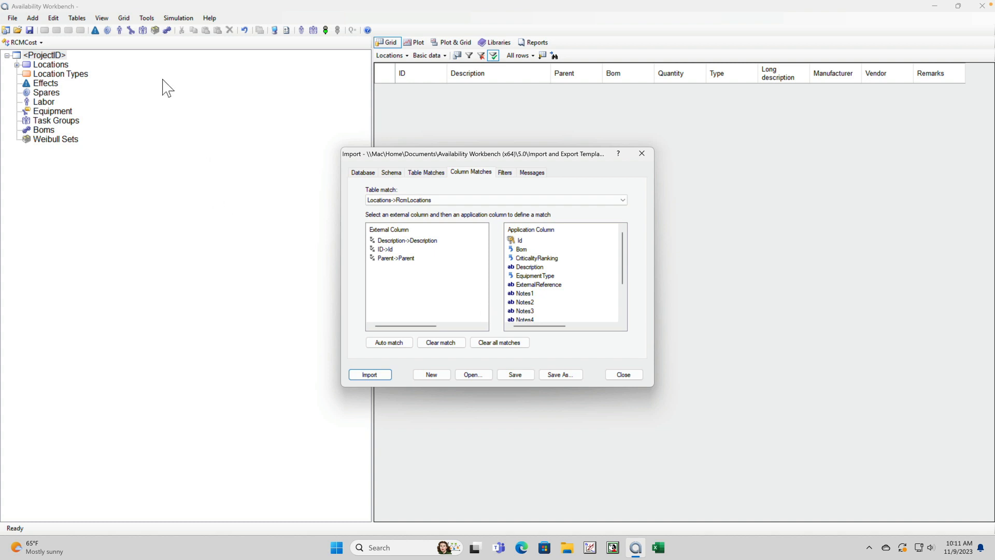
pyautogui.click(624, 375)
pyautogui.click(516, 309)
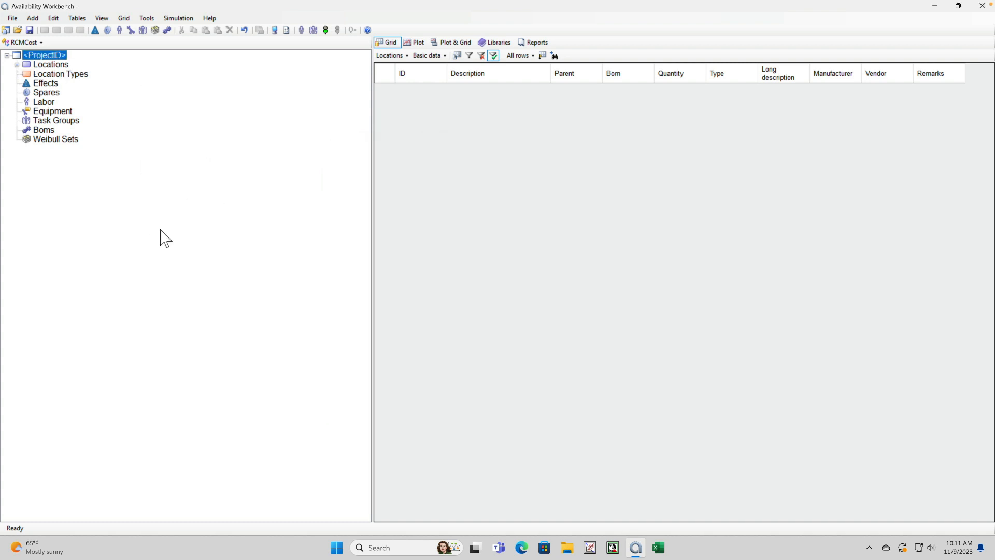
# Step: Inspect the imported location hierarchy down to the equipment under GR-A1-09-600-001, and collapse it to the top location
pyautogui.click(16, 65)
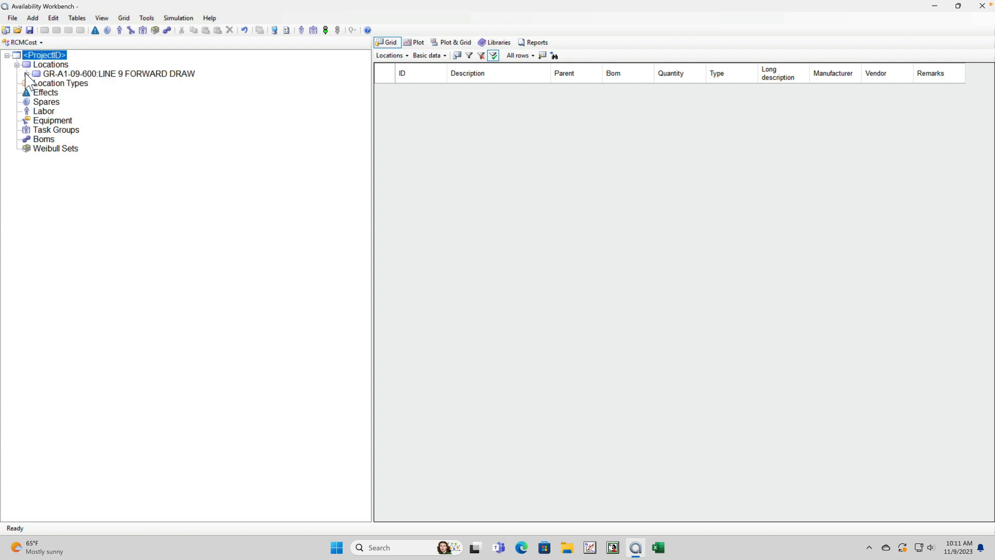
pyautogui.click(27, 73)
pyautogui.click(36, 84)
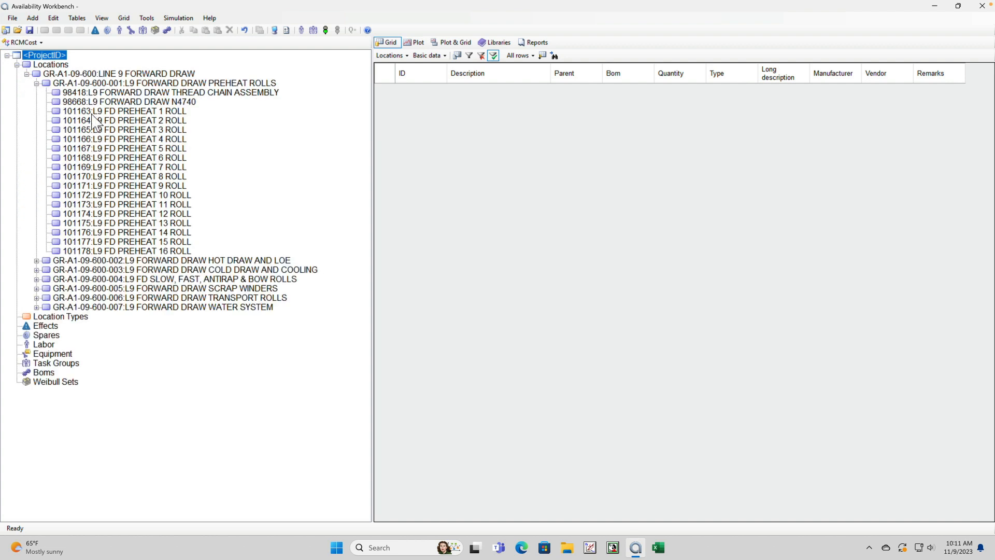
pyautogui.click(36, 83)
pyautogui.click(27, 74)
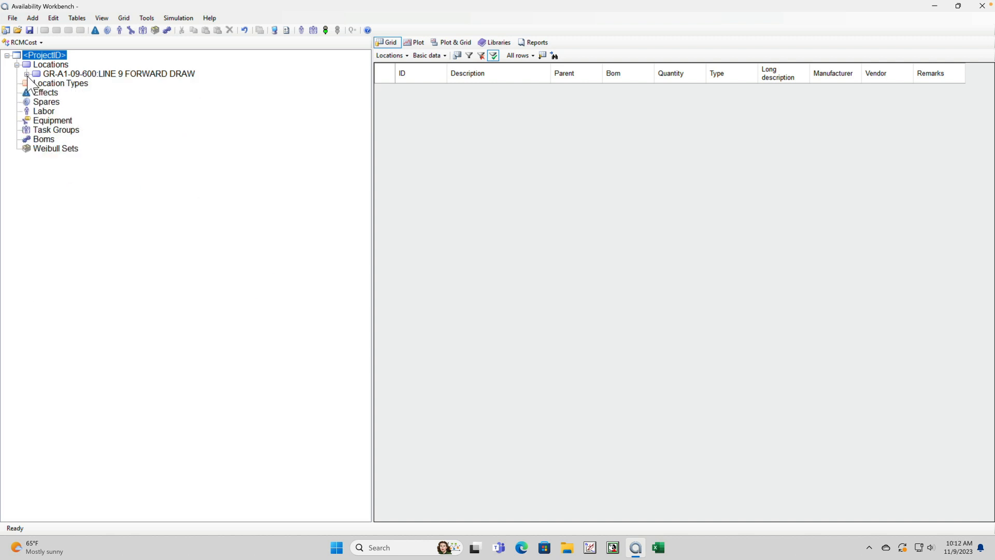
# Step: Start another import and match the external Spares table to the Spares application table
pyautogui.click(12, 20)
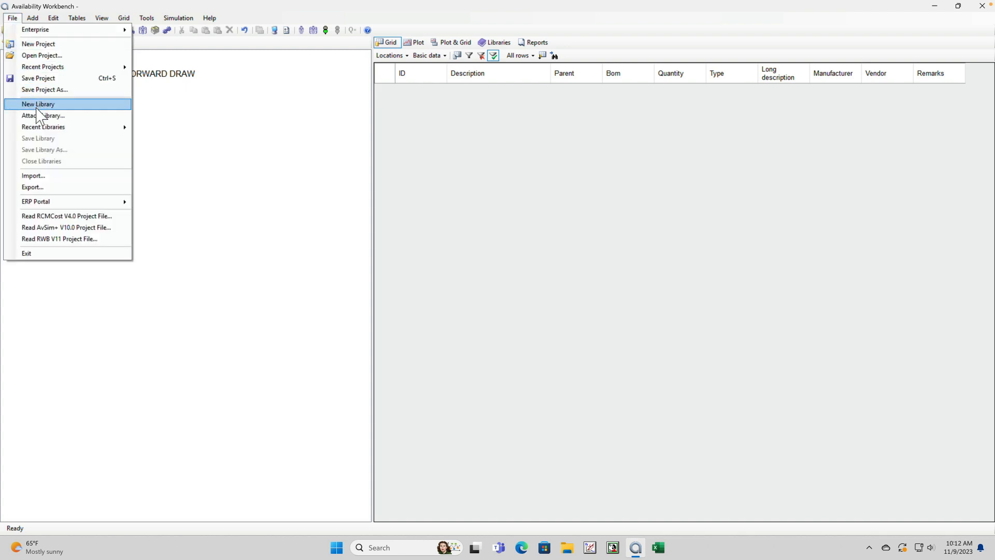
pyautogui.click(32, 176)
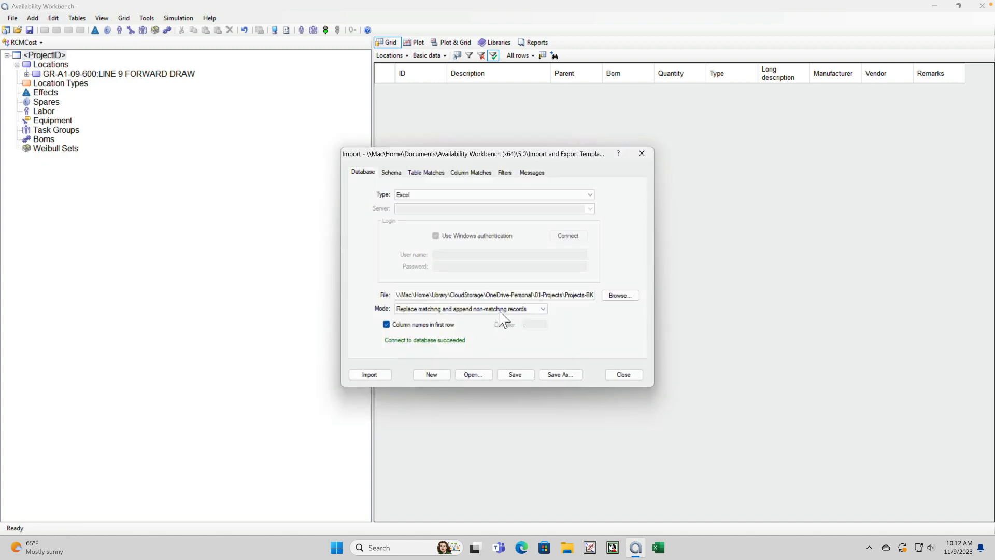
pyautogui.click(433, 177)
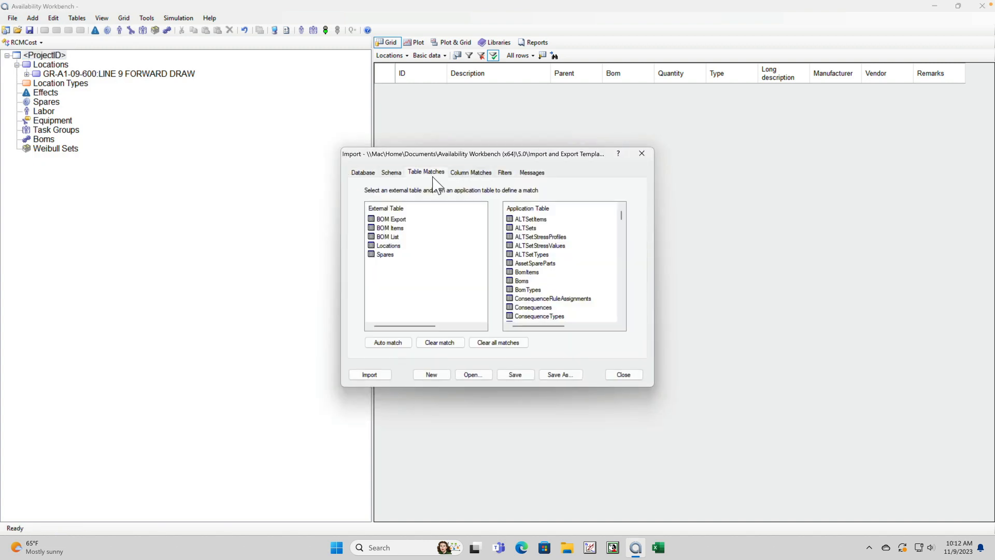
pyautogui.click(437, 341)
pyautogui.click(386, 257)
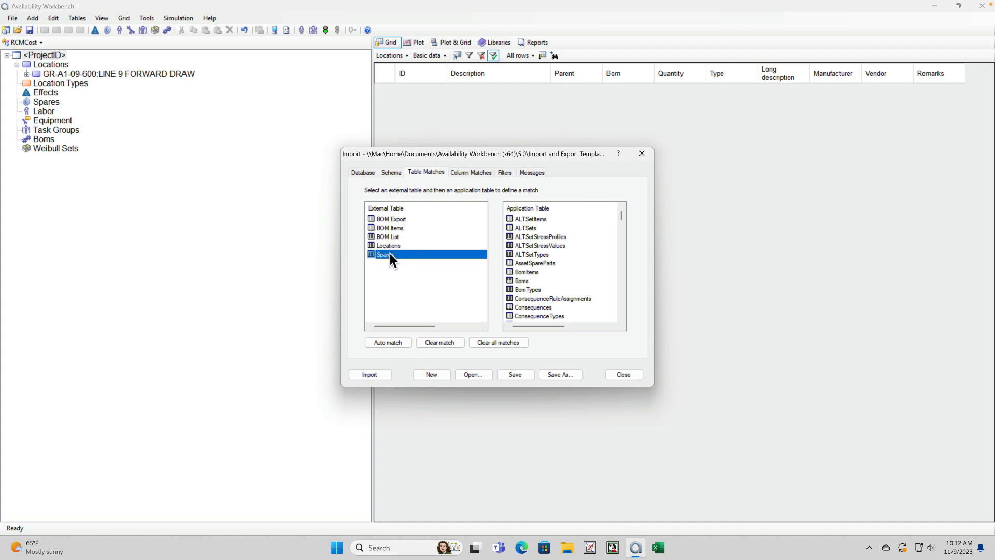
pyautogui.moveTo(622, 223); pyautogui.dragTo(615, 307)
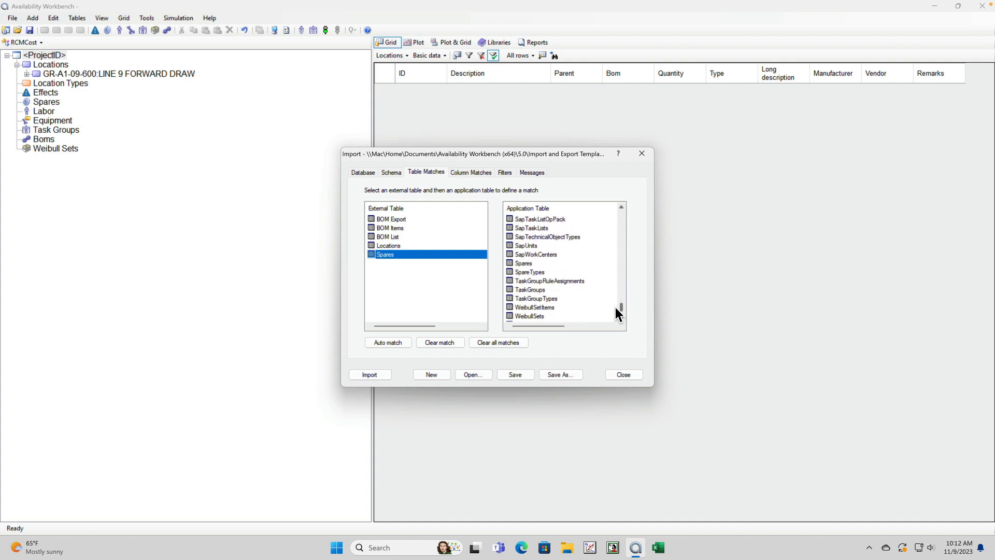
pyautogui.click(519, 264)
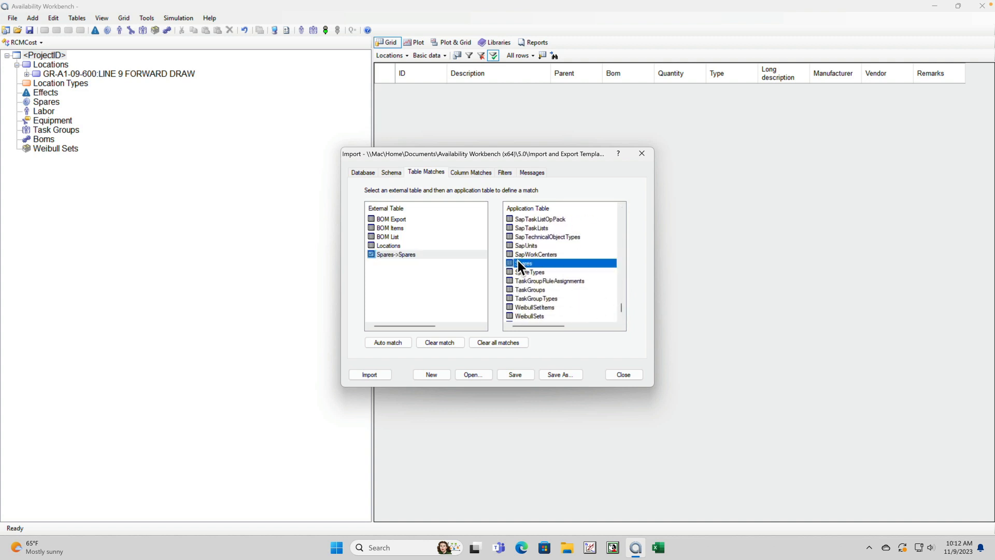
# Step: Match the Spares columns ID to Id and Description to Description, and import the spares
pyautogui.click(466, 172)
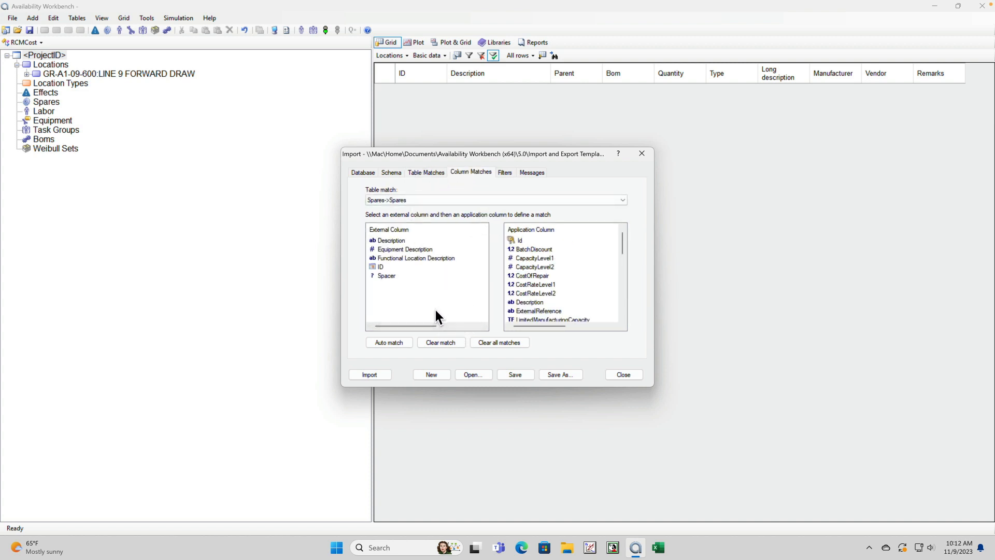
pyautogui.click(378, 267)
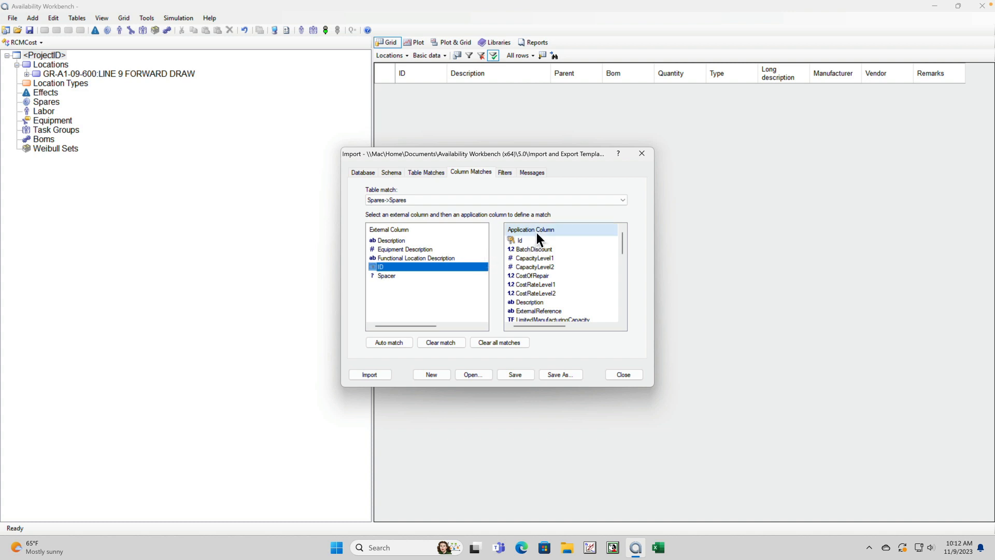
pyautogui.click(518, 240)
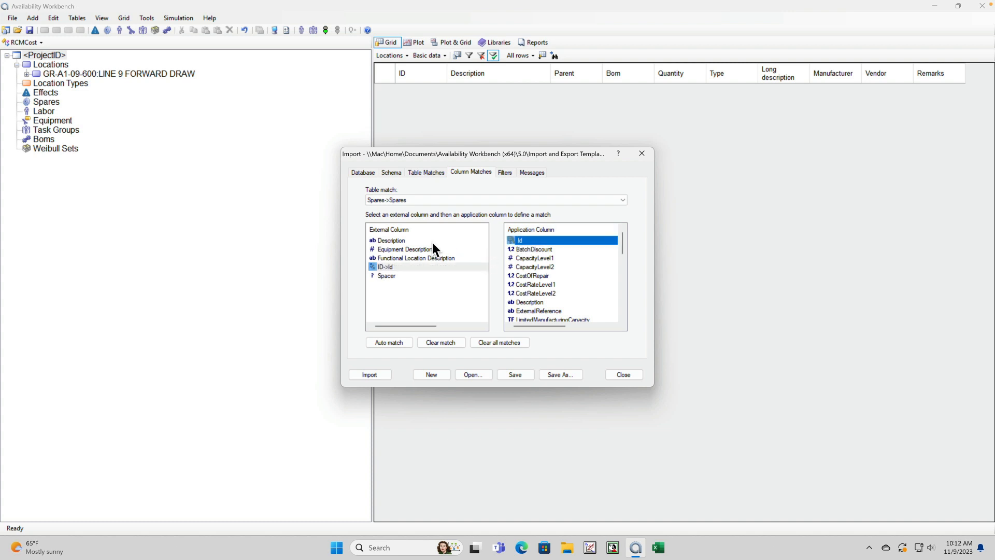
pyautogui.click(395, 240)
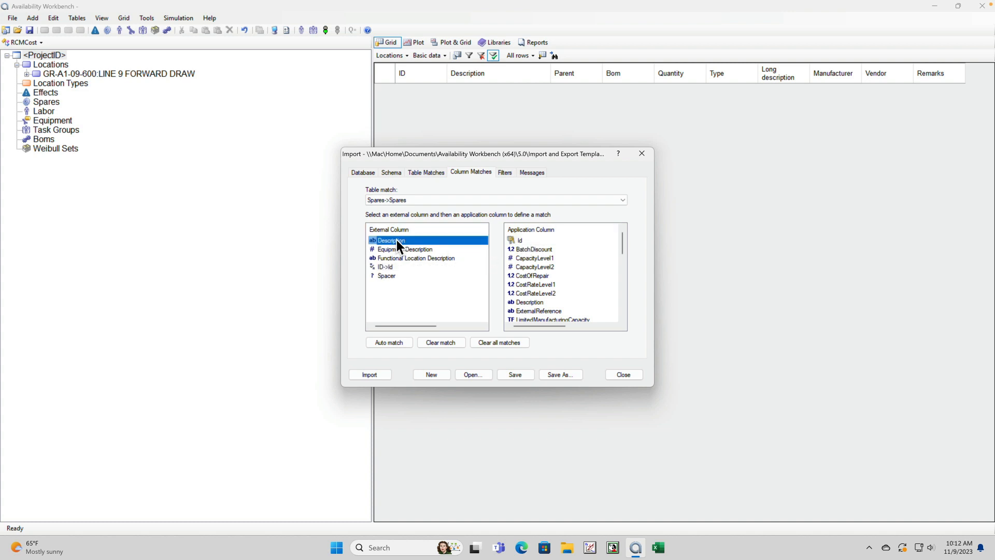
pyautogui.click(518, 302)
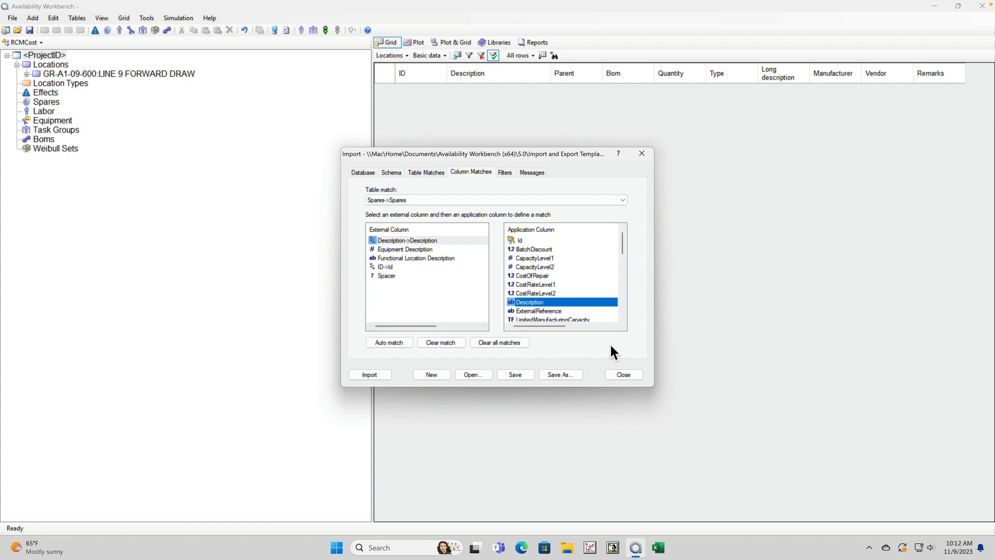
pyautogui.click(370, 374)
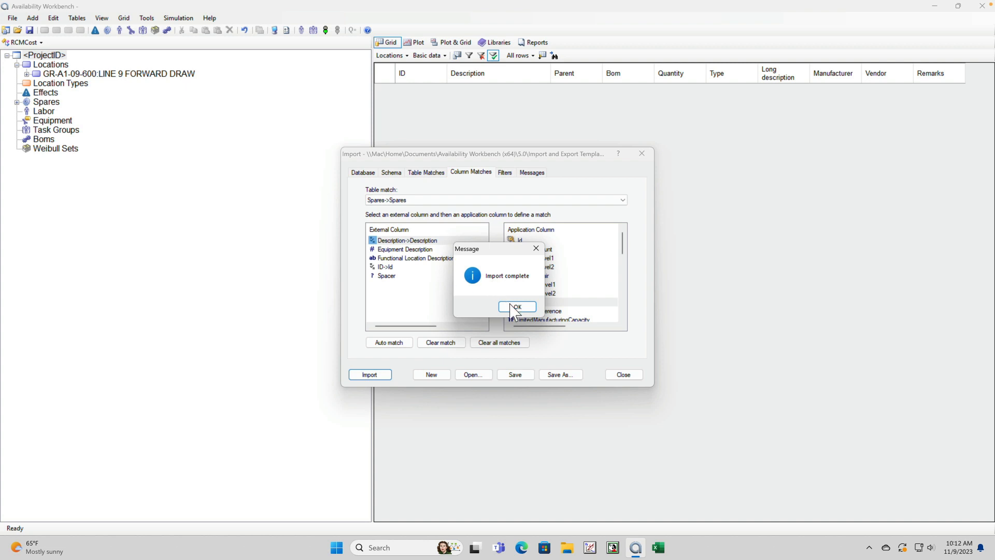
pyautogui.click(516, 307)
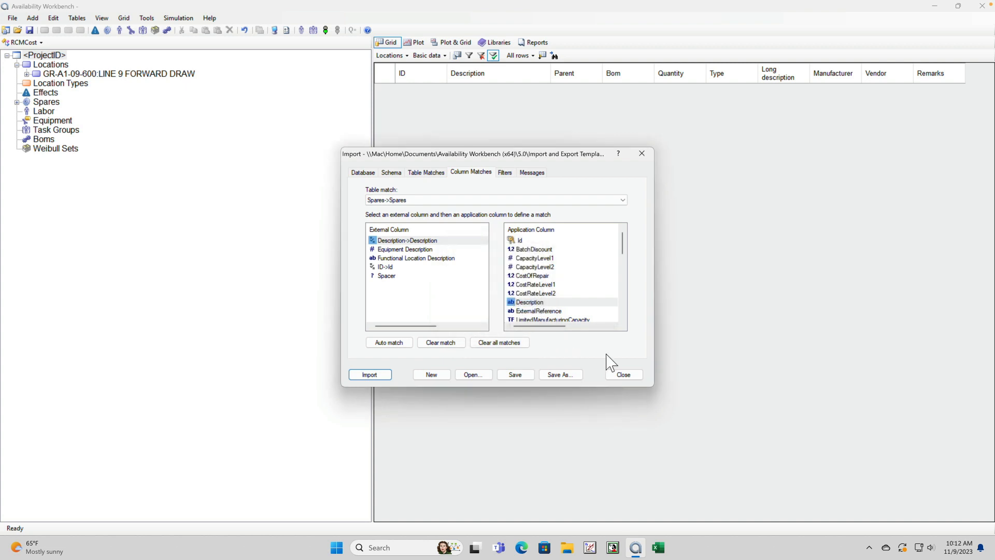
# Step: Clear the Spares table match from the import settings
pyautogui.click(435, 174)
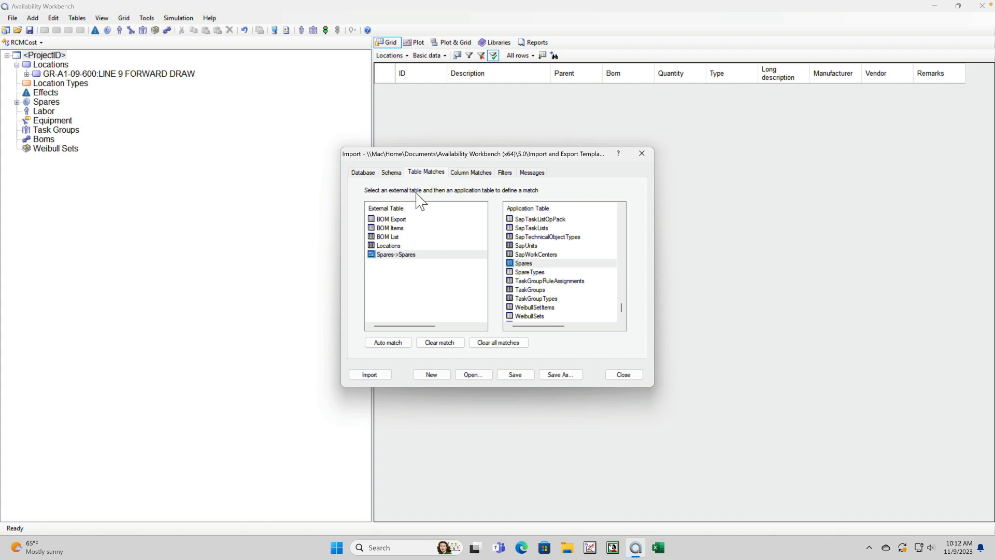
pyautogui.click(387, 255)
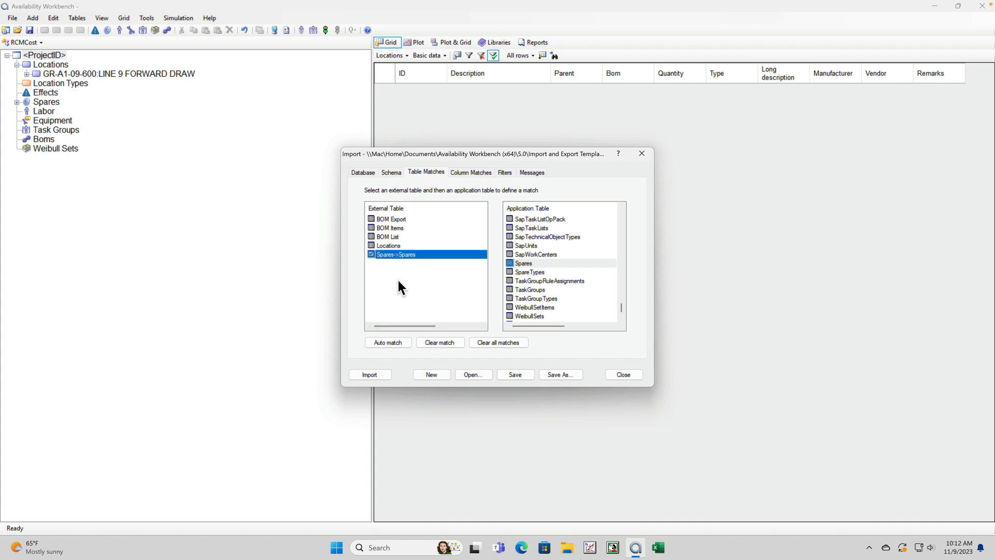
pyautogui.click(439, 342)
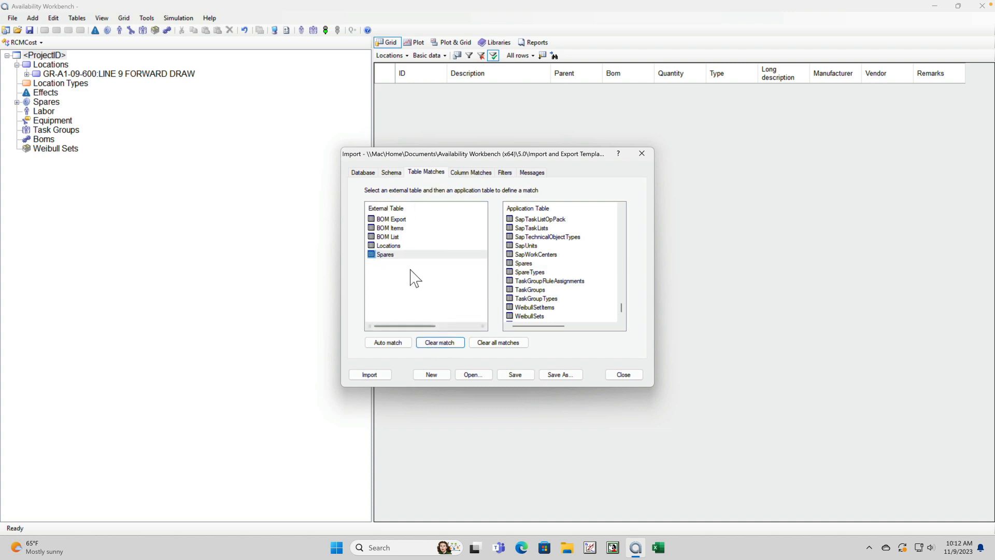
# Step: Match the external BOM List table to the Boms application table
pyautogui.click(381, 237)
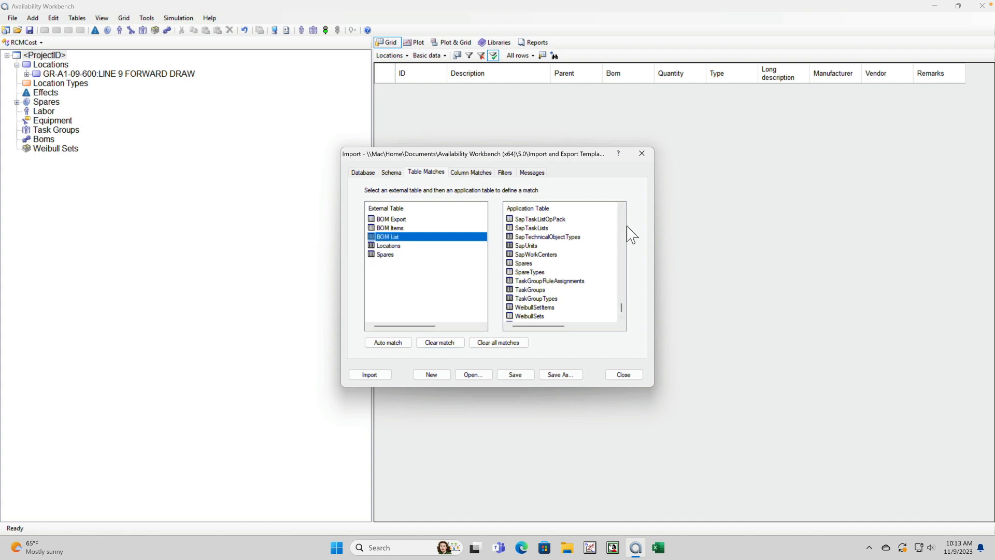
pyautogui.moveTo(620, 309); pyautogui.dragTo(620, 215)
pyautogui.click(524, 244)
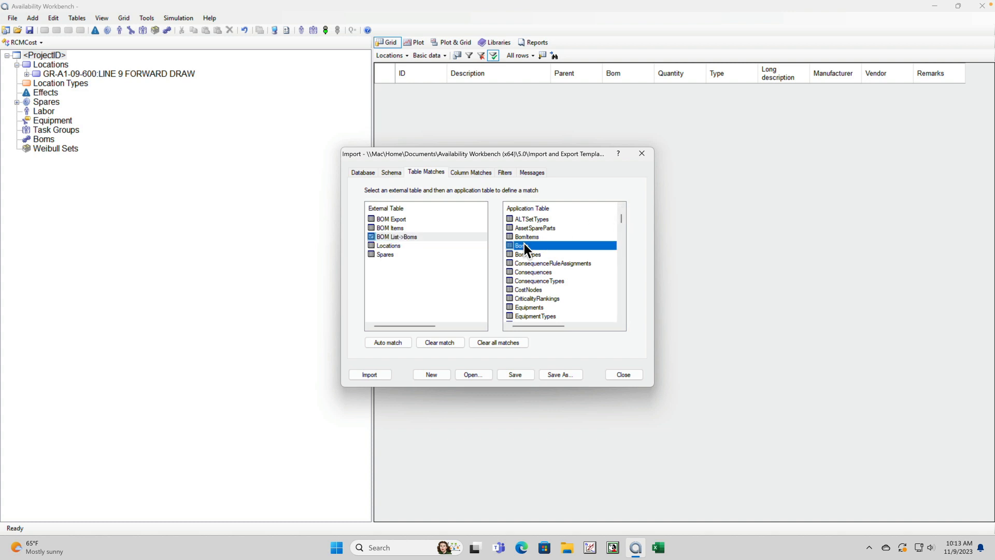
# Step: Match the BOM List columns ID to Id and Description to Description
pyautogui.click(471, 172)
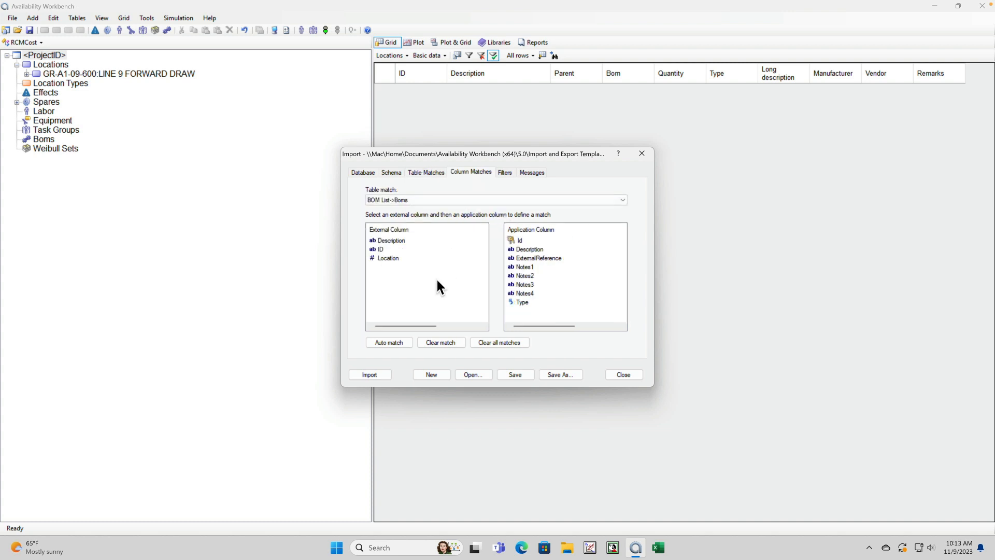
pyautogui.click(381, 249)
pyautogui.click(519, 241)
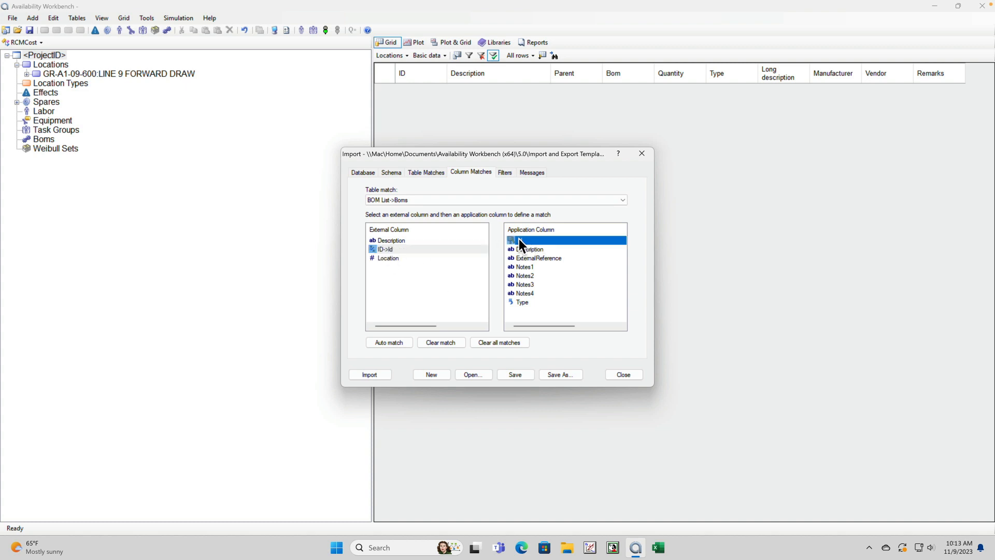
pyautogui.click(404, 239)
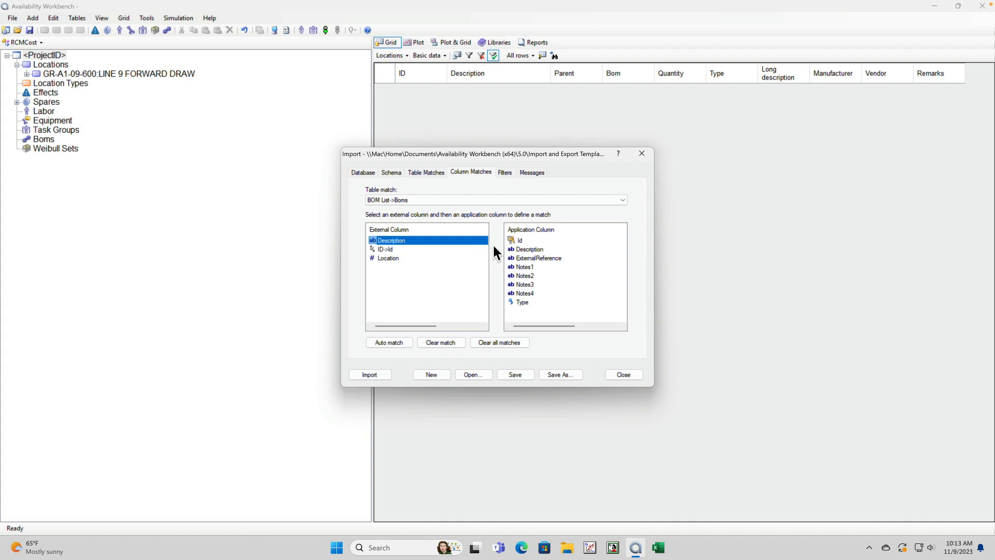
pyautogui.click(520, 249)
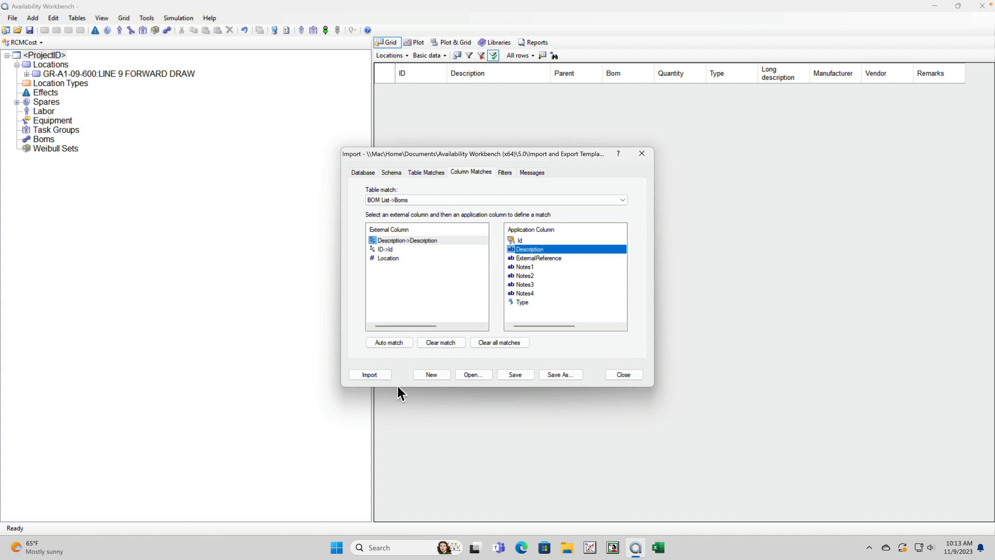
# Step: Import the BOM list and close the import without saving the import export settings
pyautogui.click(375, 372)
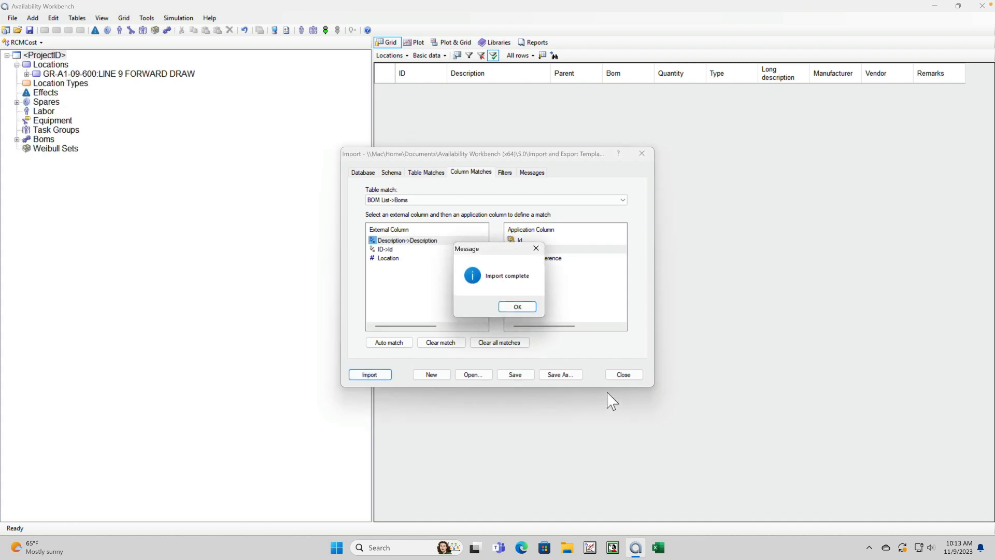
pyautogui.click(517, 307)
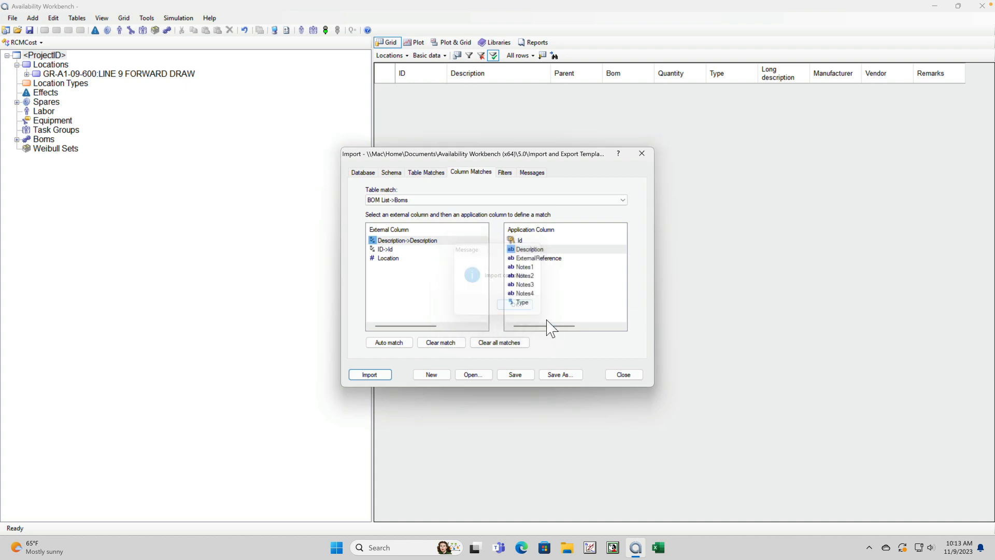
pyautogui.click(625, 376)
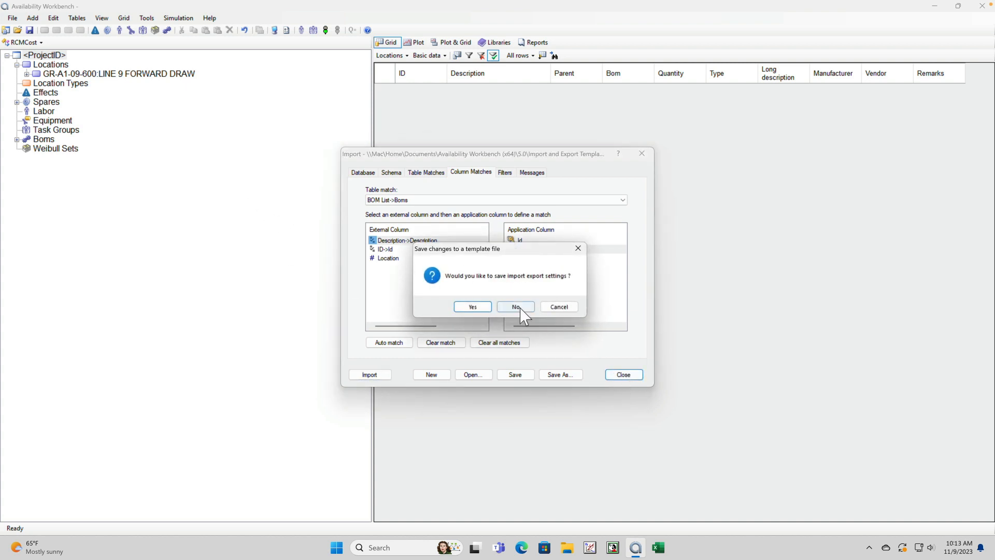
pyautogui.click(518, 308)
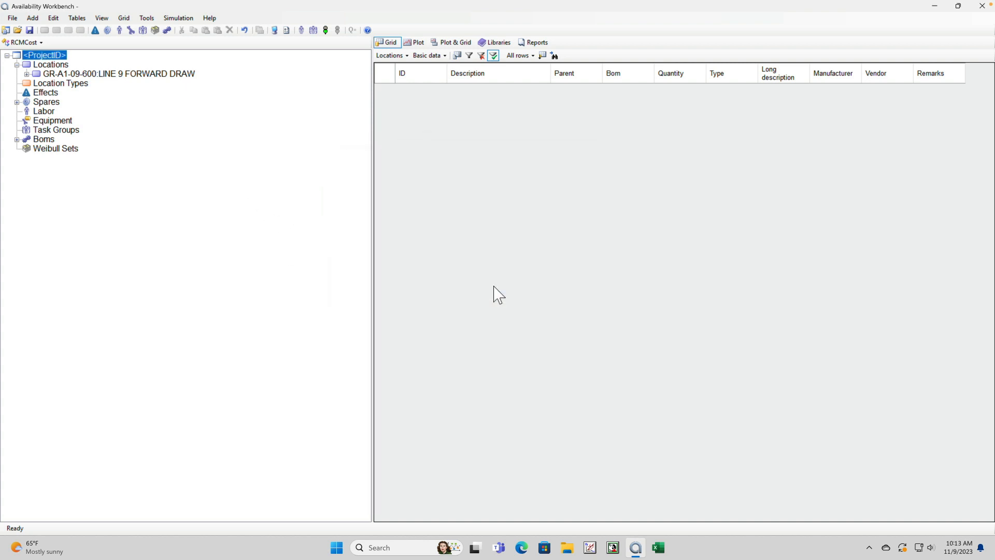
# Step: Review the imported spares in the project tree, collapse them, and expand the imported Boms
pyautogui.click(17, 102)
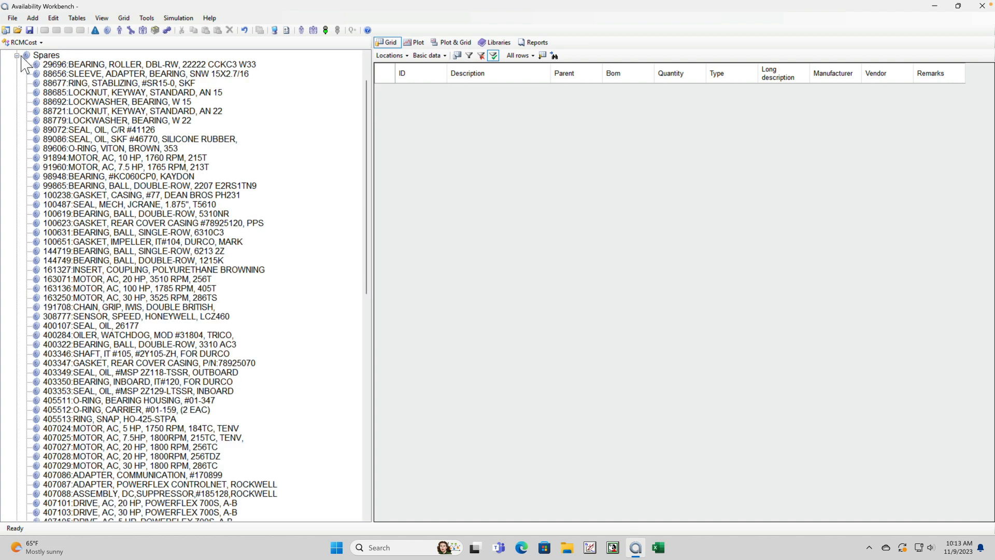
pyautogui.click(17, 55)
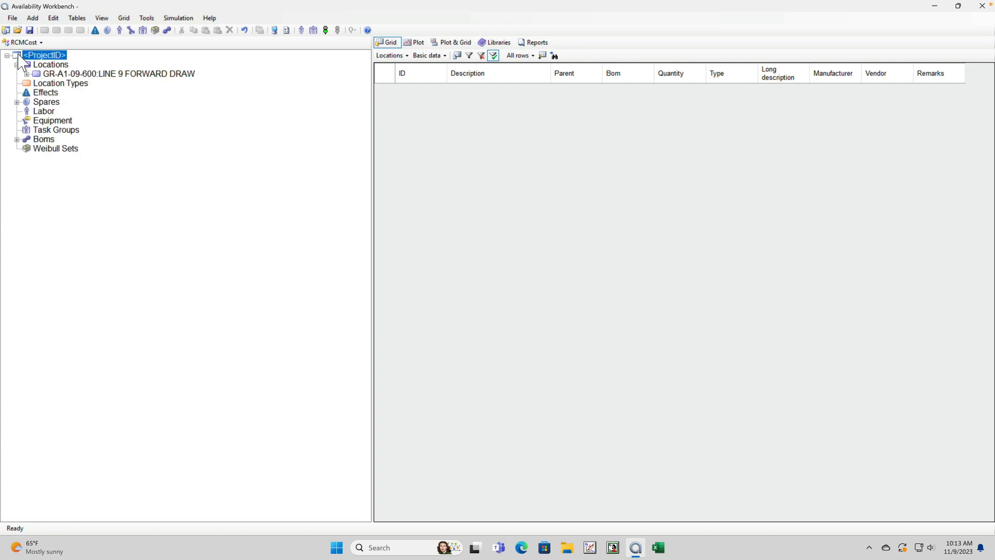
pyautogui.click(17, 140)
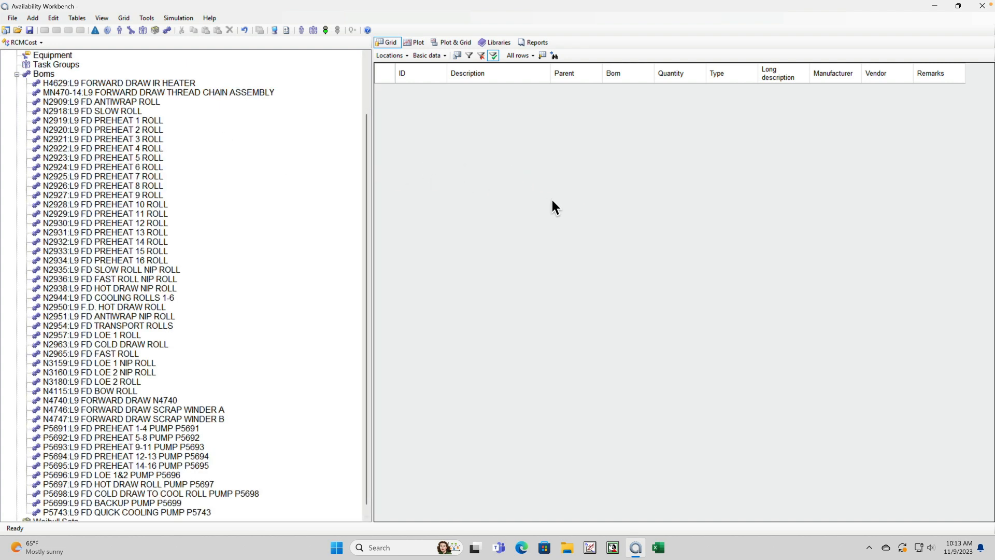
# Step: Start another import from the same Excel workbook and go to its table matches
pyautogui.click(14, 19)
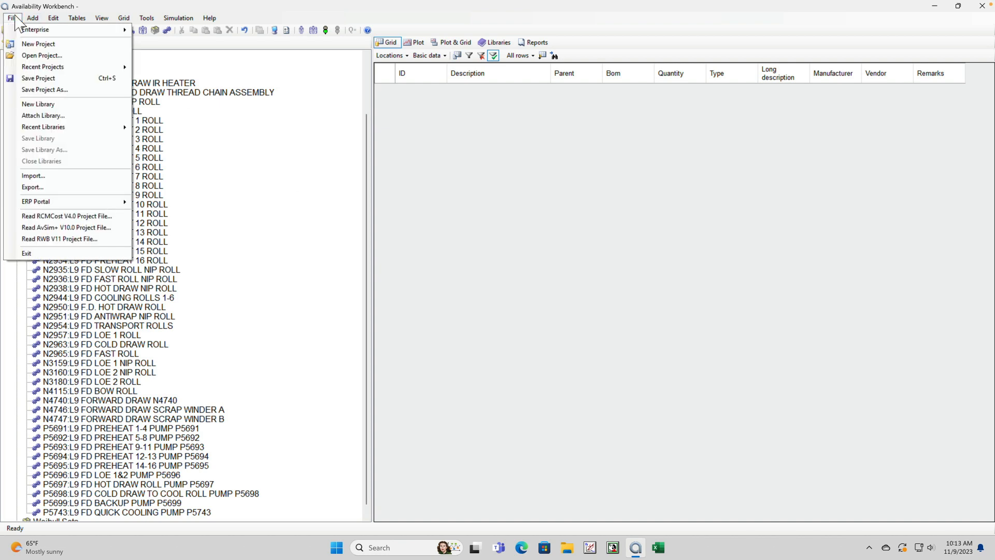
pyautogui.click(34, 175)
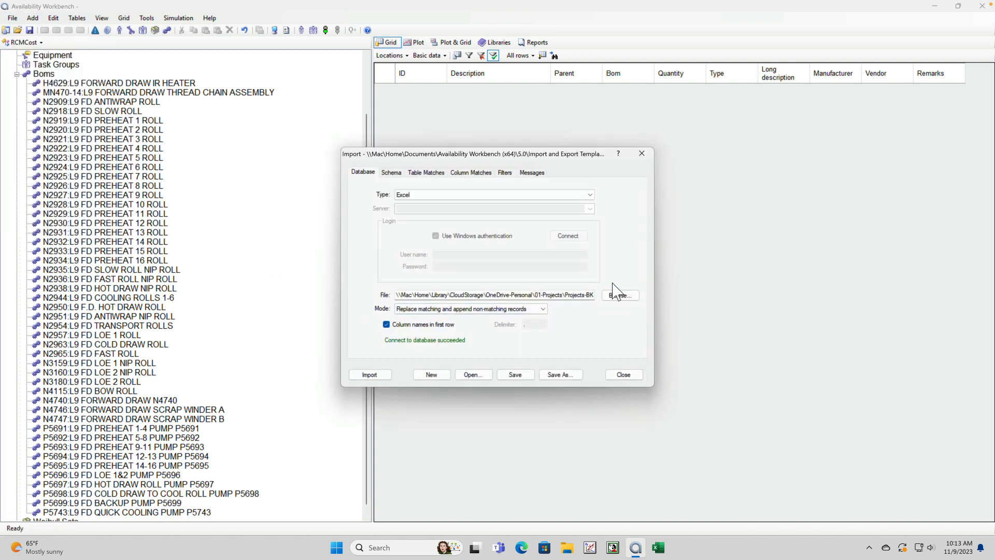
pyautogui.click(421, 172)
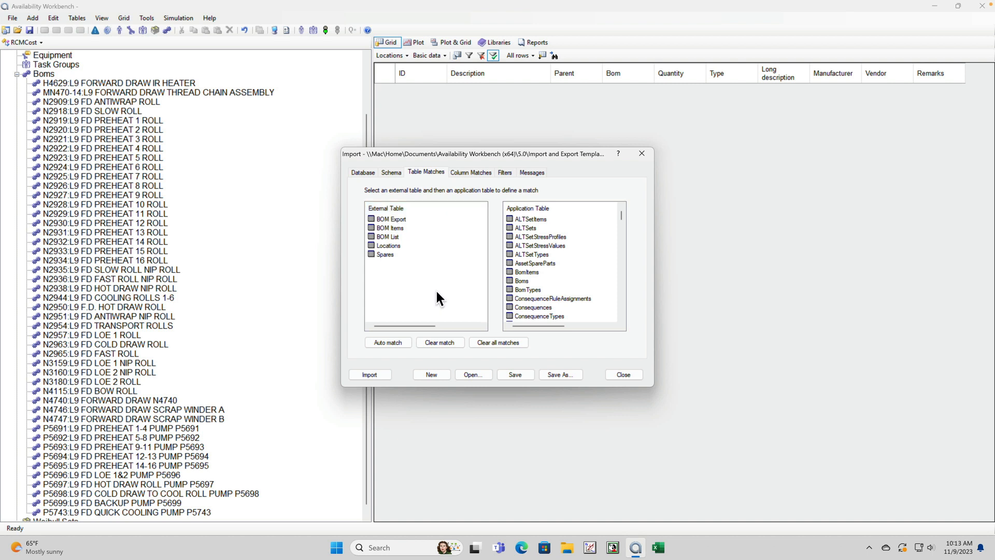
pyautogui.click(389, 246)
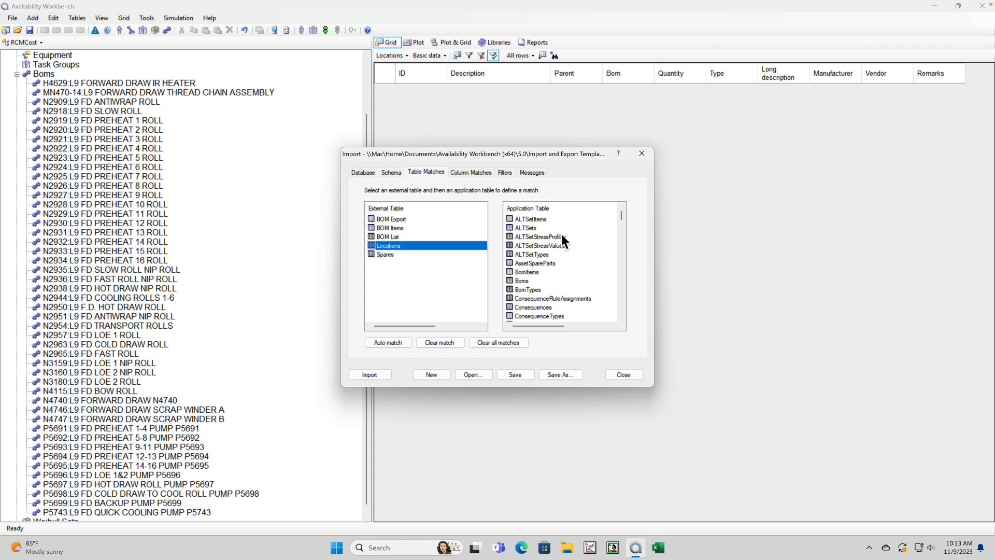
pyautogui.moveTo(620, 214); pyautogui.dragTo(623, 270)
pyautogui.click(532, 263)
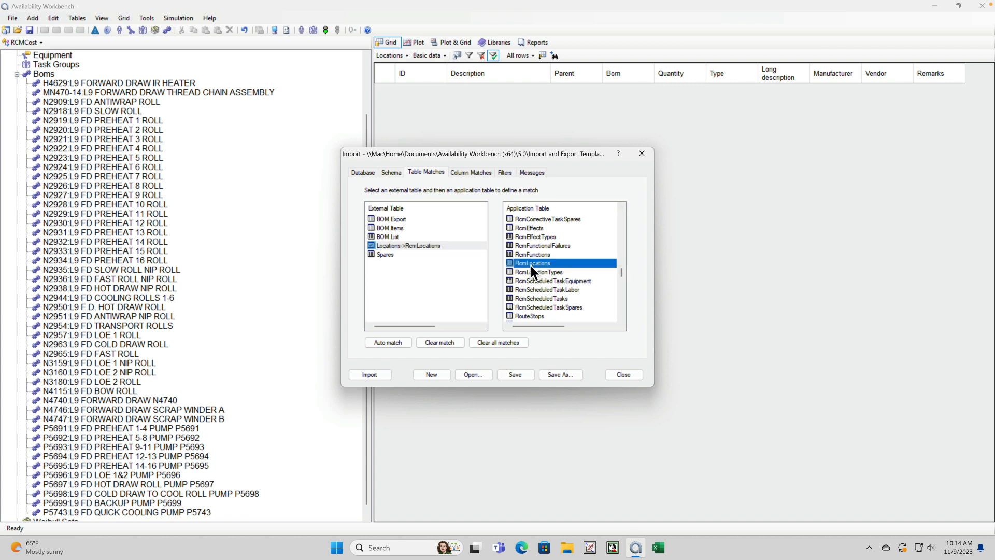
pyautogui.click(474, 170)
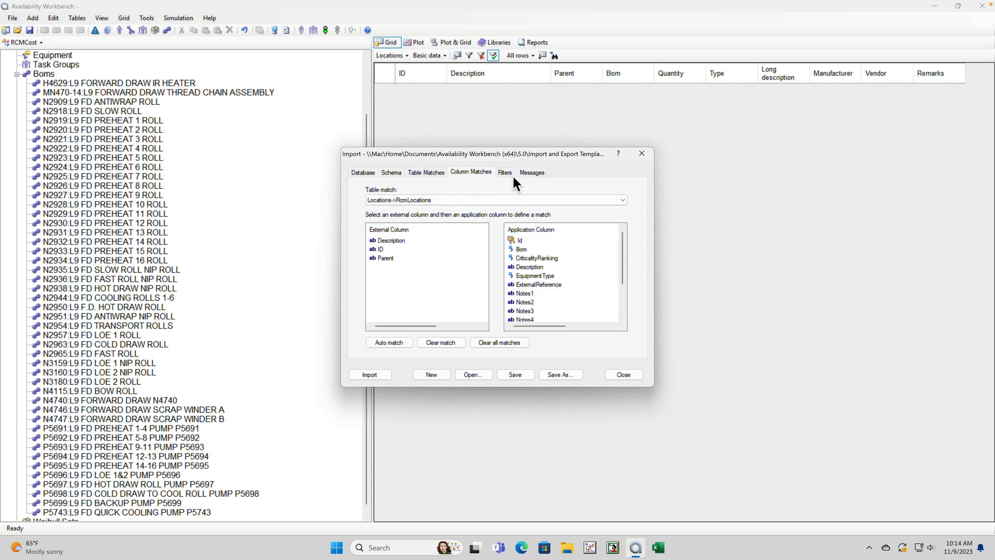
pyautogui.click(434, 170)
pyautogui.click(403, 247)
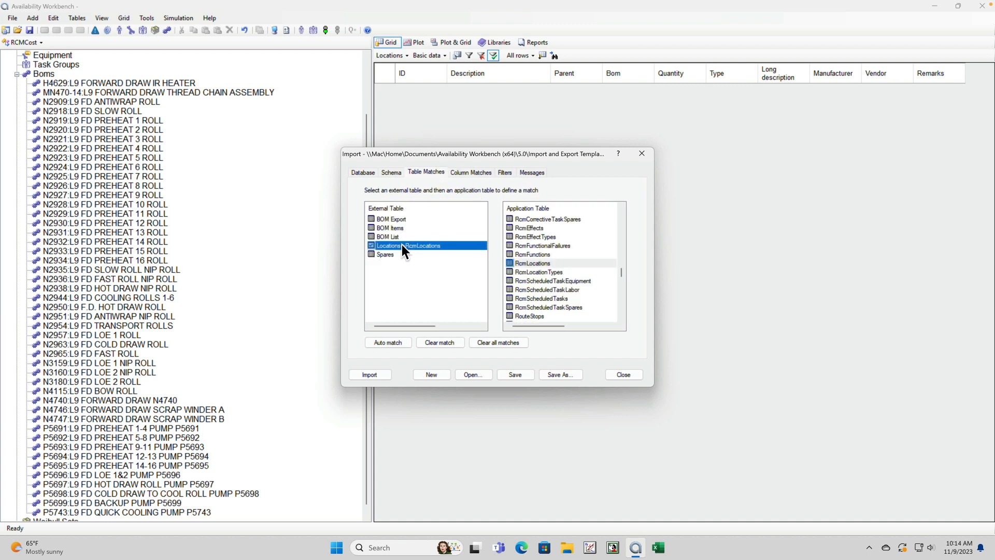
pyautogui.click(442, 344)
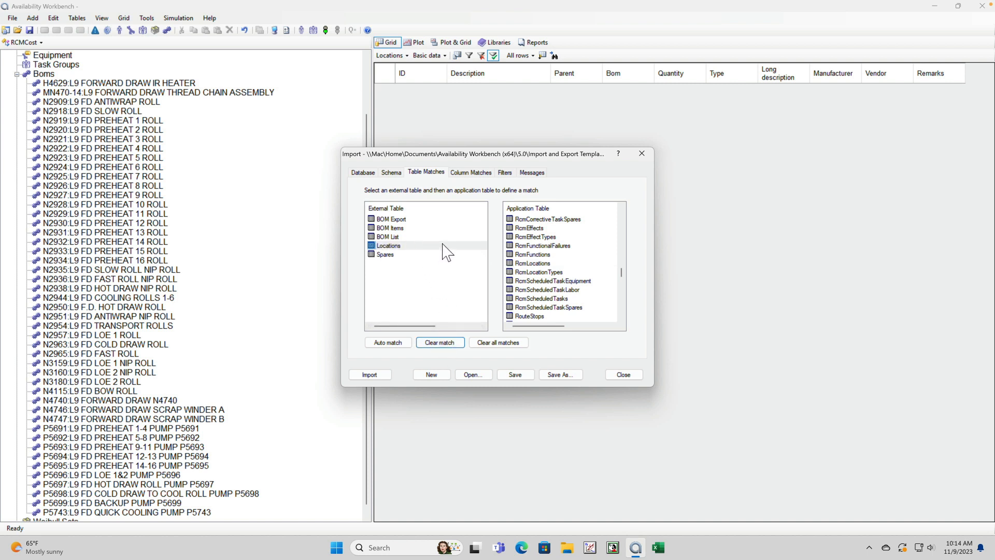
# Step: Match the external BOM List table to RcmLocations, with column Location matched to Id and ID matched to Bom
pyautogui.click(390, 237)
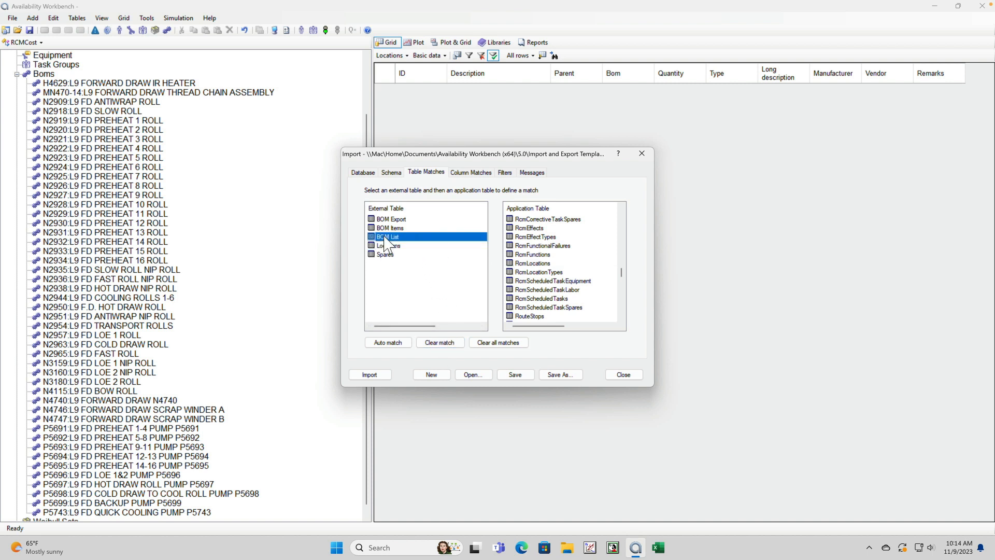
pyautogui.click(544, 264)
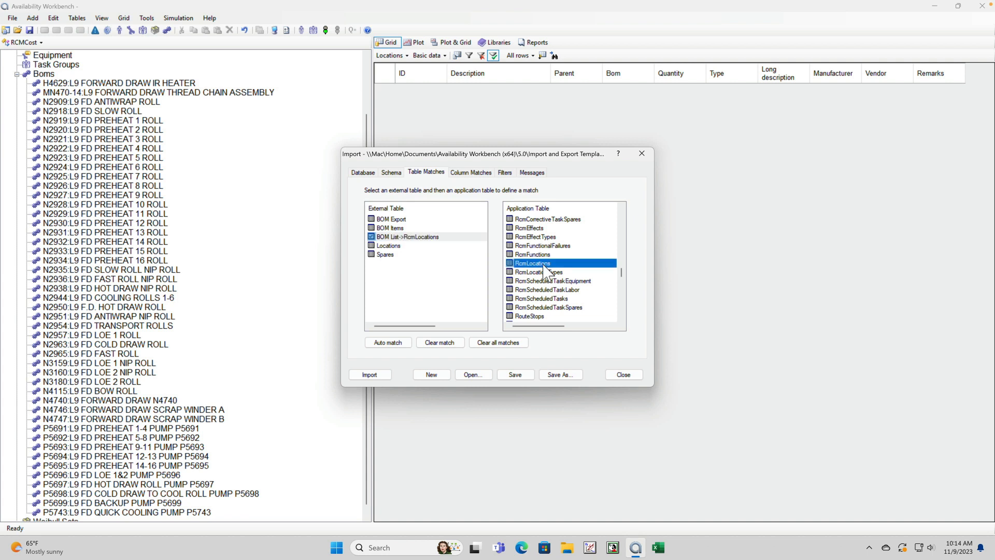
pyautogui.click(471, 173)
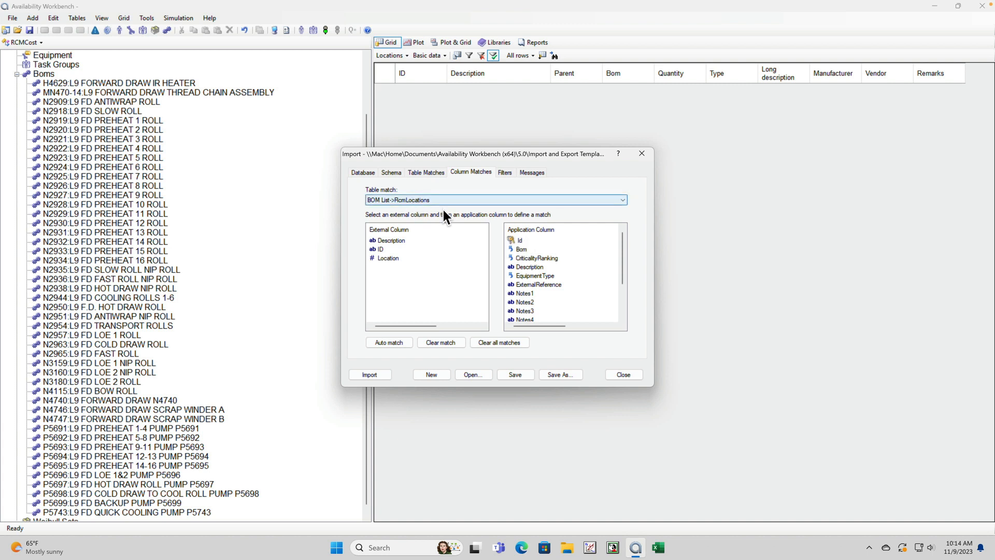
pyautogui.click(387, 258)
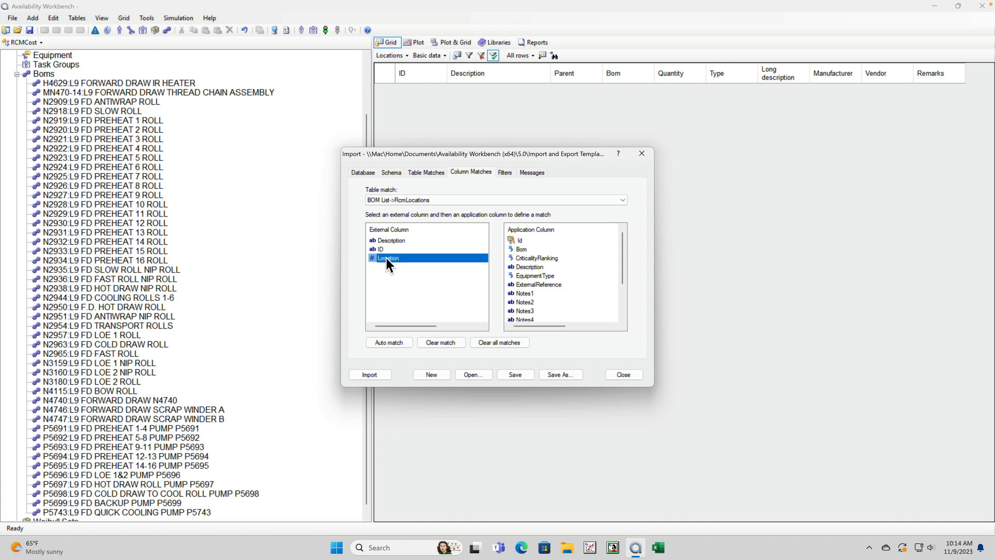
pyautogui.click(517, 241)
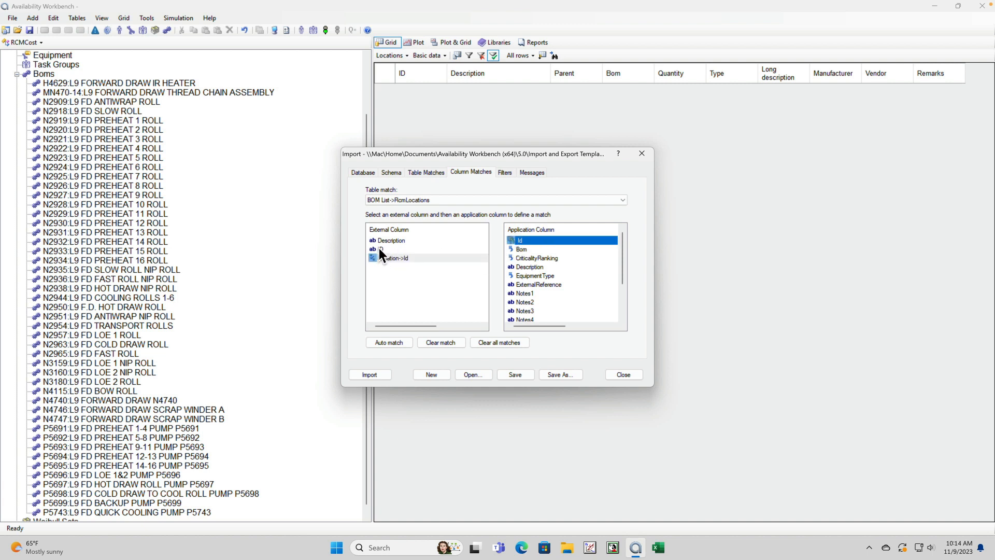
pyautogui.click(379, 249)
pyautogui.click(520, 249)
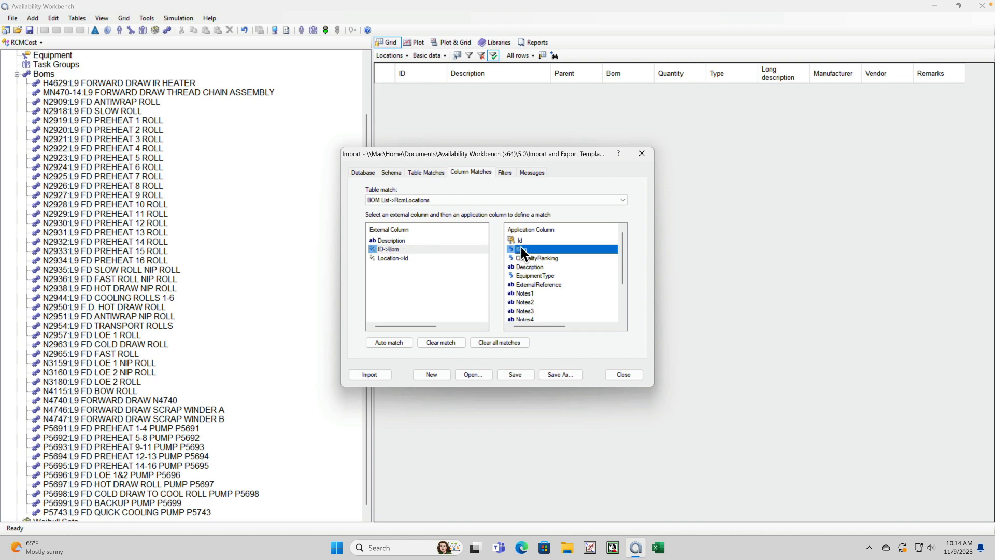
# Step: Import the BOM assignments for the locations and close the import without saving the import export settings
pyautogui.click(382, 373)
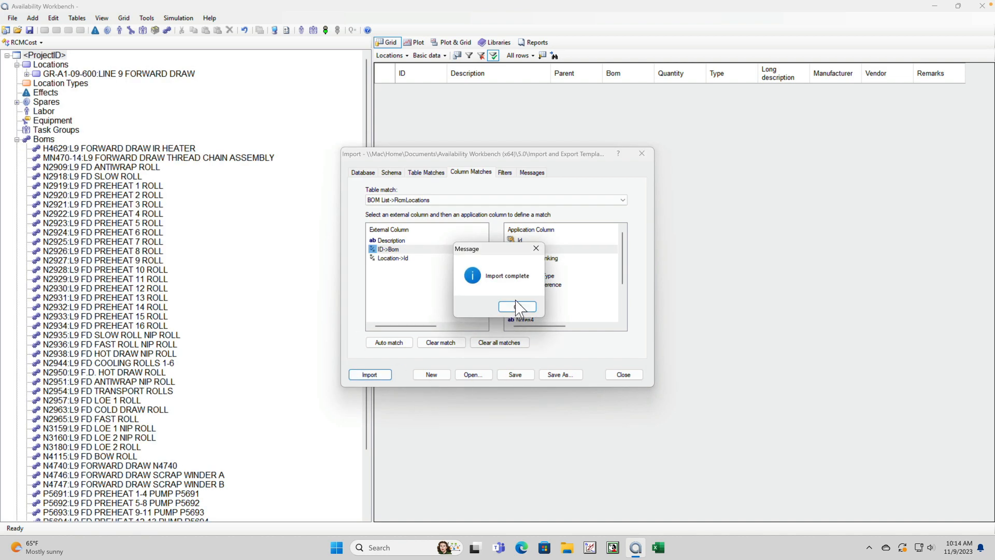
pyautogui.click(517, 307)
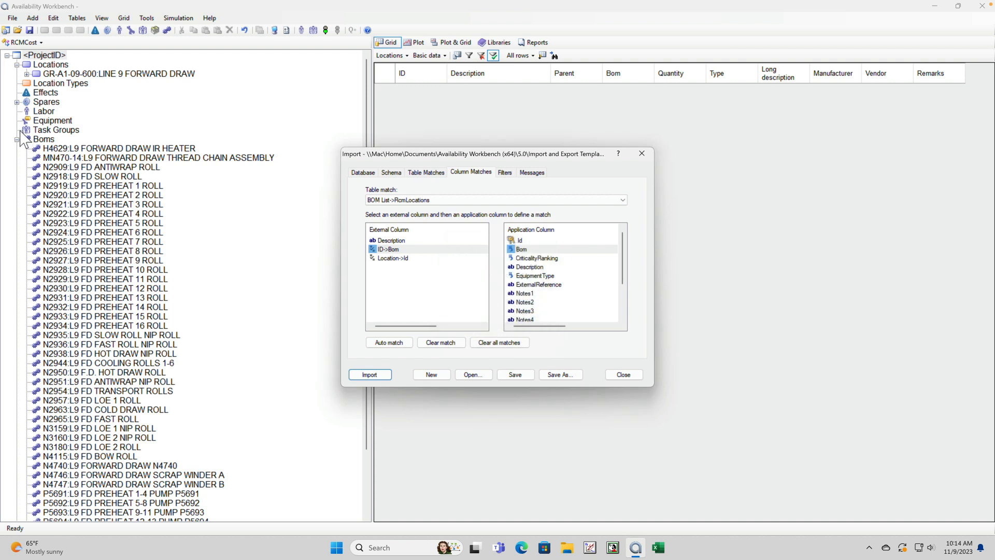
pyautogui.click(623, 374)
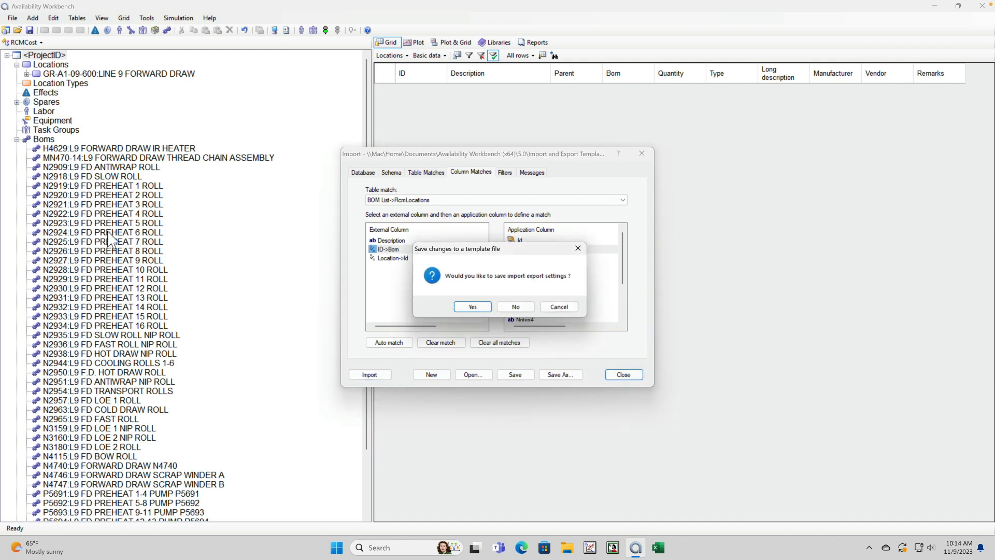
pyautogui.click(515, 307)
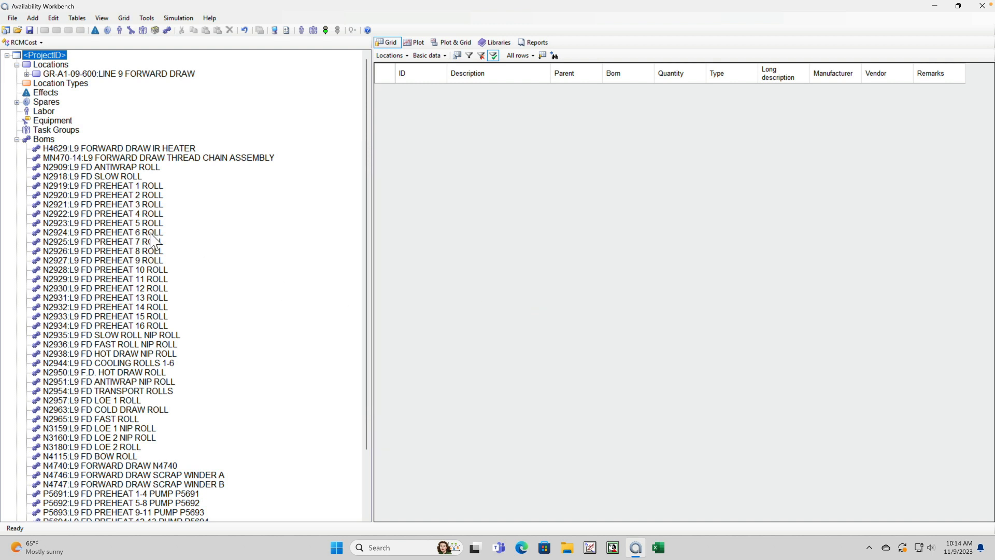
# Step: Collapse the Boms in the project tree and check the Bom column for all rows of the Locations grid
pyautogui.click(16, 139)
pyautogui.click(51, 65)
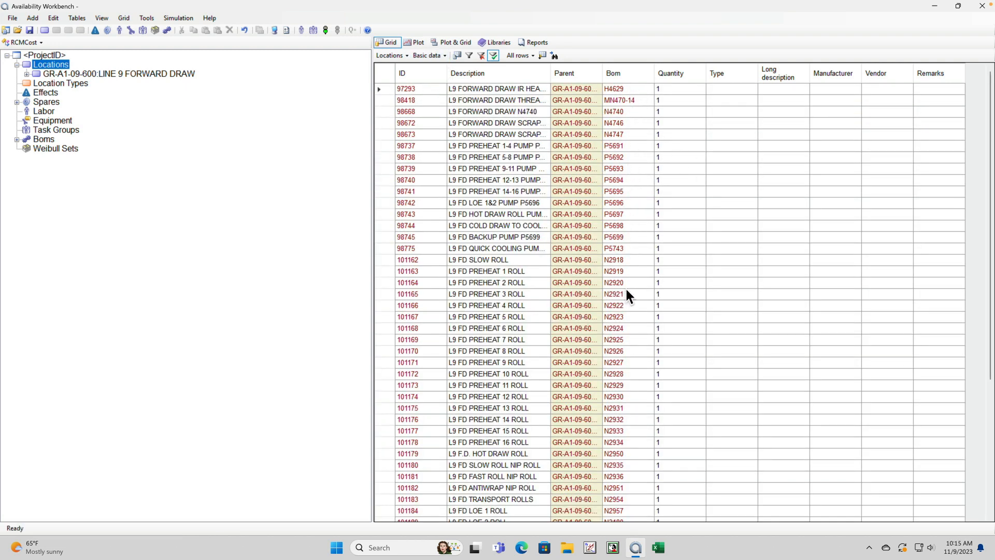
pyautogui.scroll(-6, 624, 321)
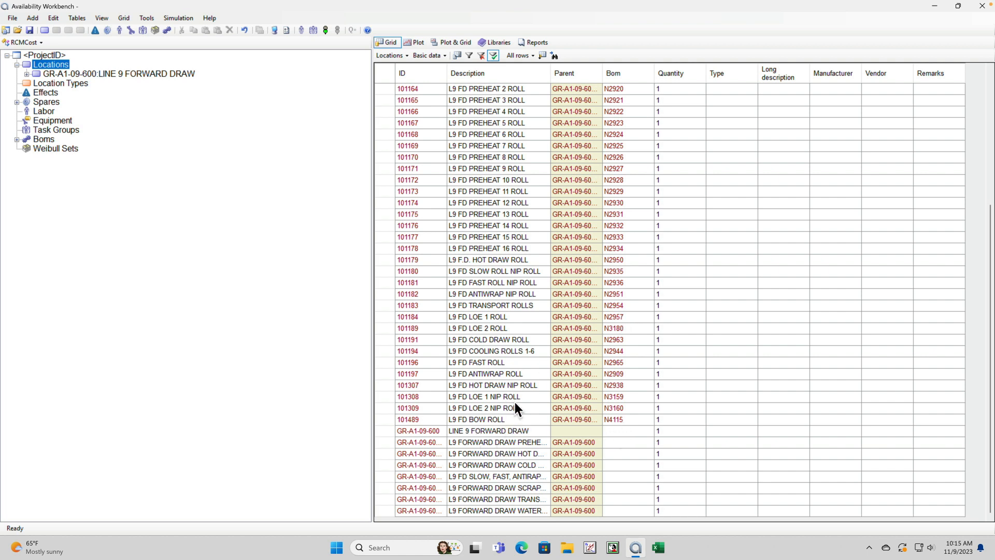
pyautogui.scroll(6, 532, 299)
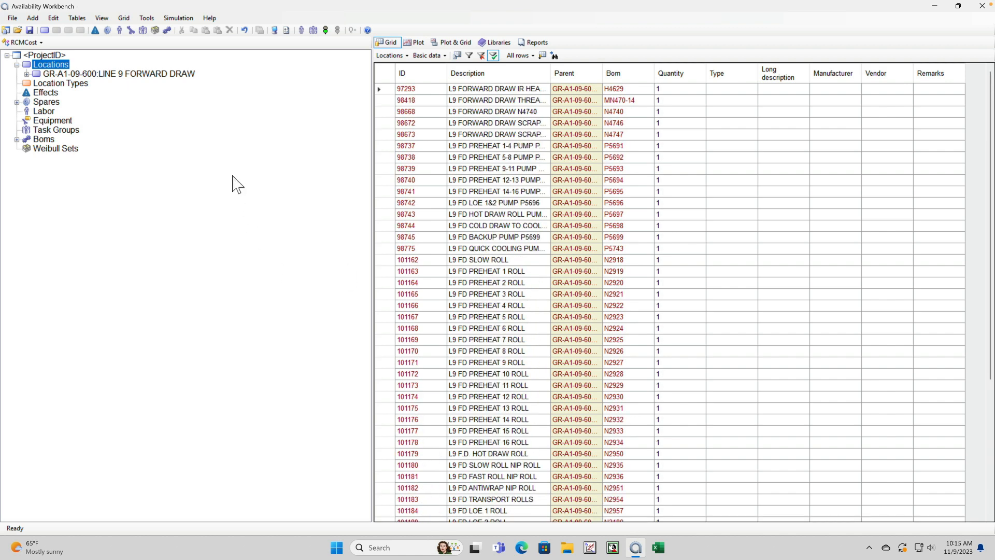
# Step: Start another import from the same Excel workbook and match the external BOM Items table to the BomItems application table
pyautogui.click(12, 19)
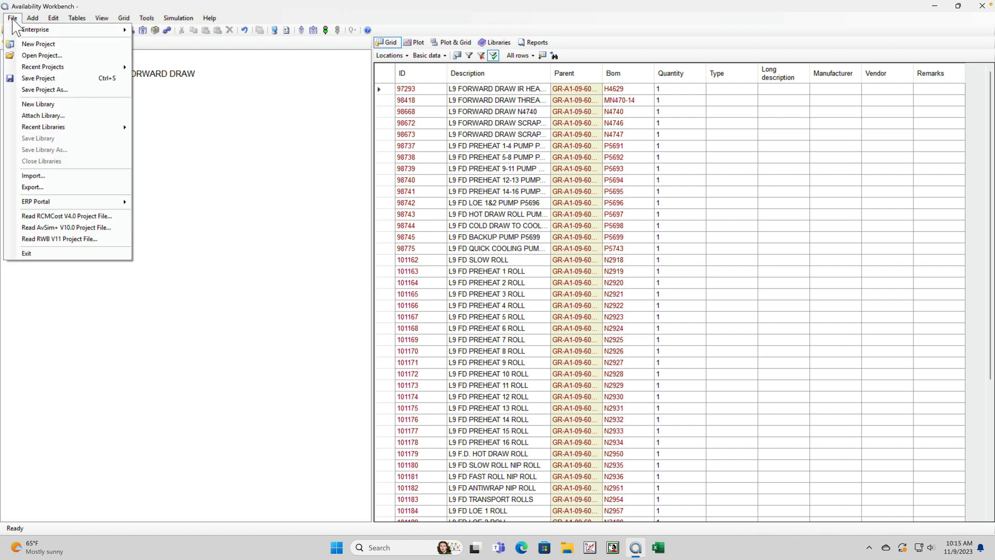
pyautogui.click(42, 177)
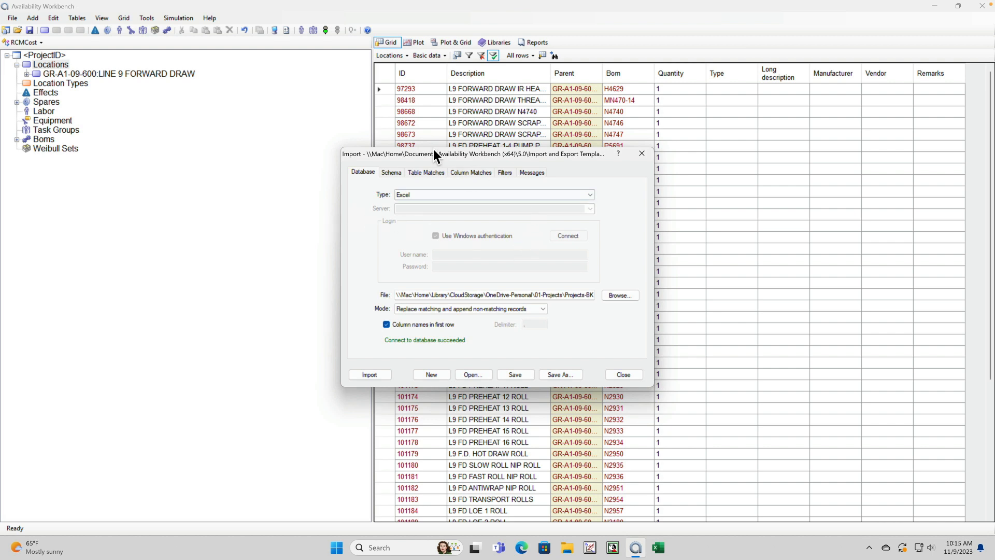
pyautogui.click(418, 172)
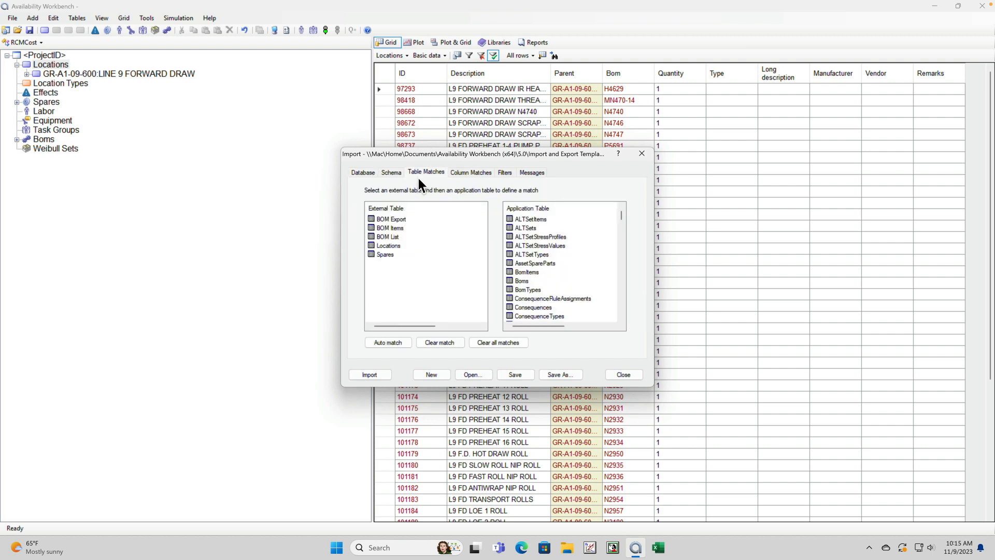
pyautogui.click(384, 229)
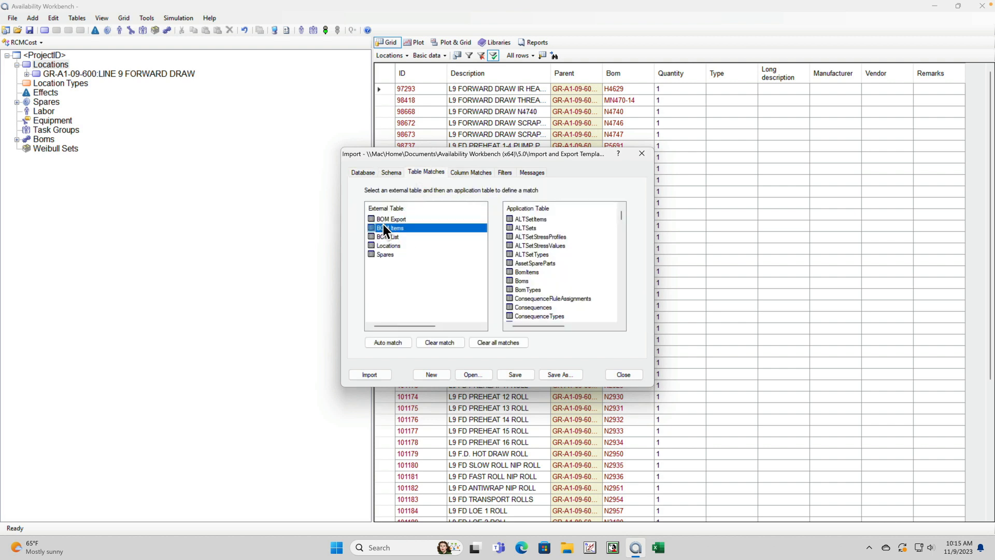
pyautogui.click(533, 271)
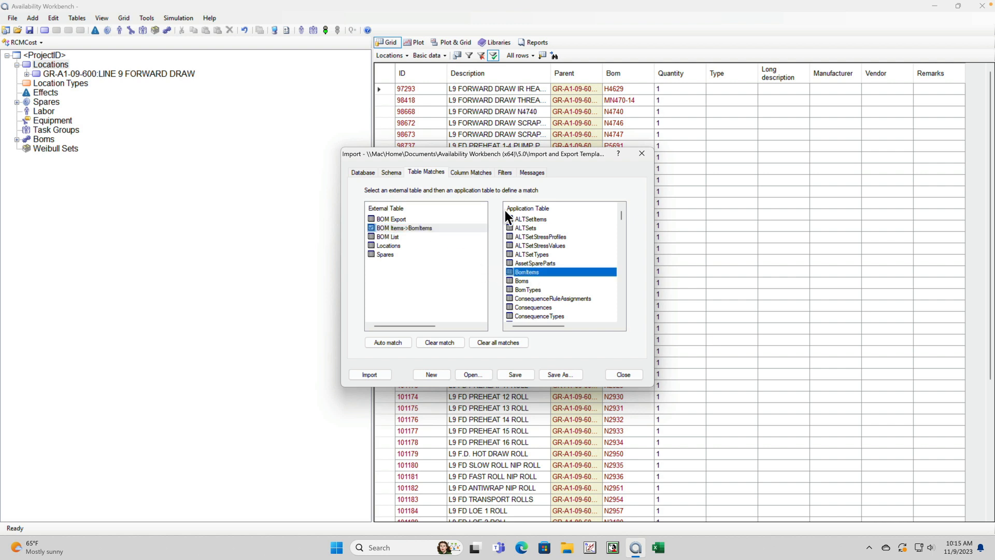
# Step: Match the BOM Items columns to BomItems: BOM ID to Bom, Quantity to Quantity, Spare to Spare and Subindex to SubIndex
pyautogui.click(472, 173)
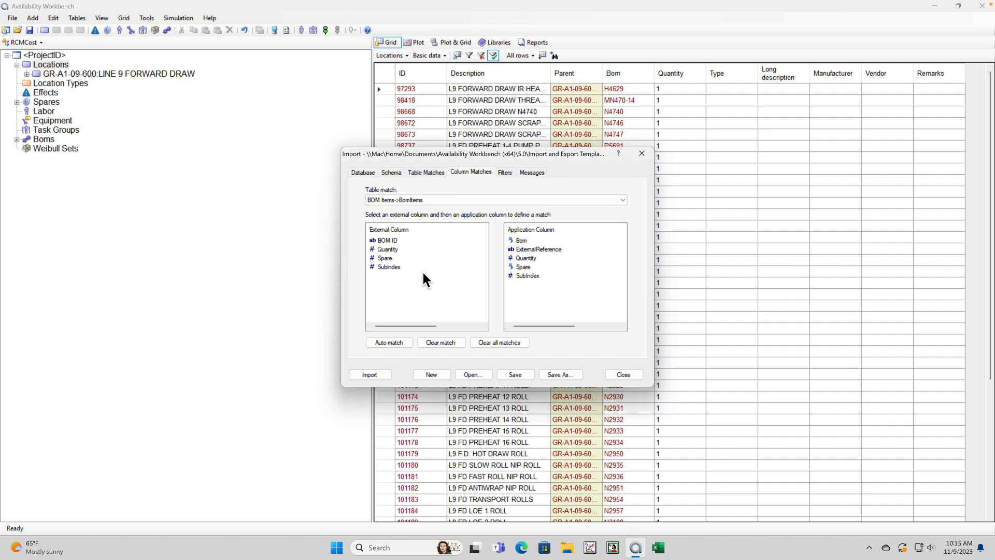
pyautogui.click(389, 240)
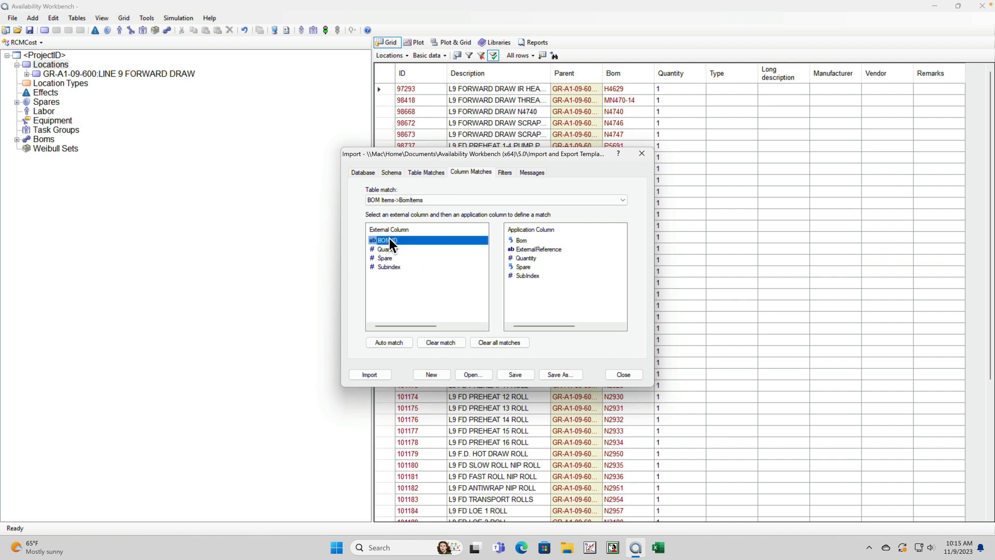
pyautogui.click(517, 239)
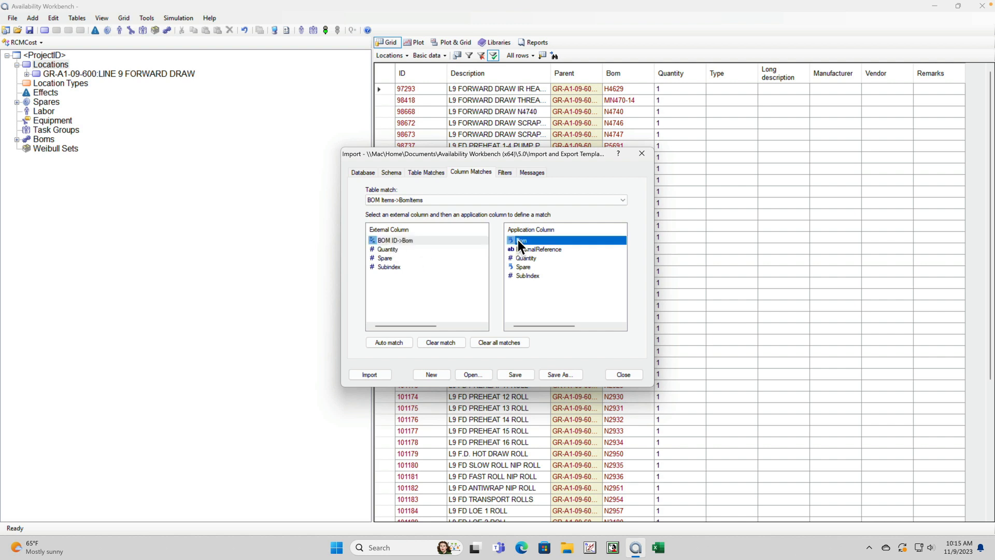
pyautogui.click(390, 247)
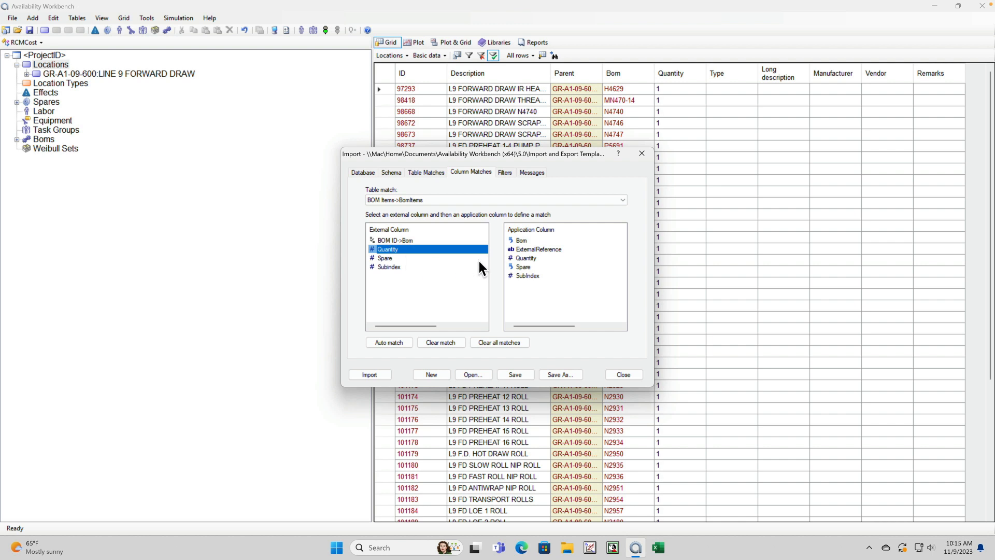
pyautogui.click(522, 258)
pyautogui.click(382, 259)
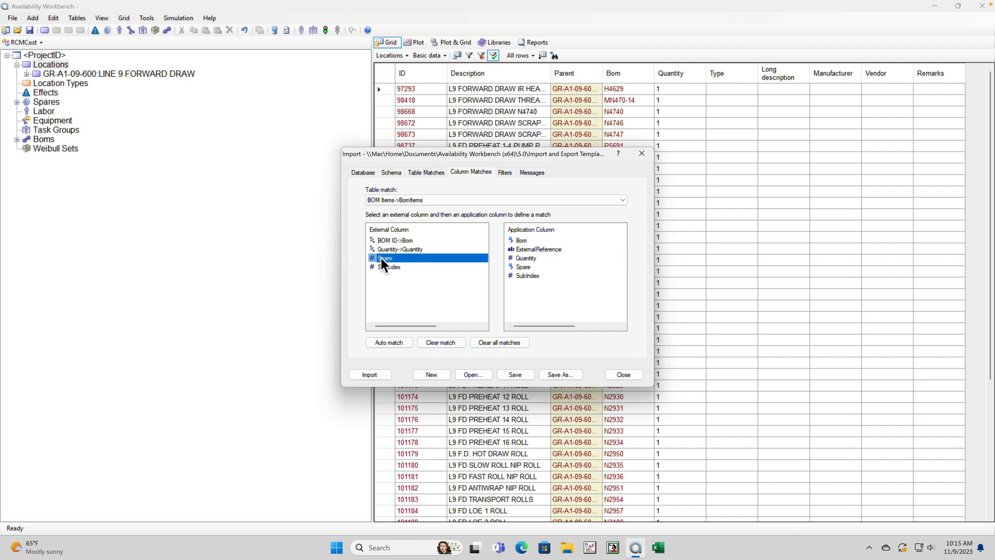
pyautogui.click(523, 266)
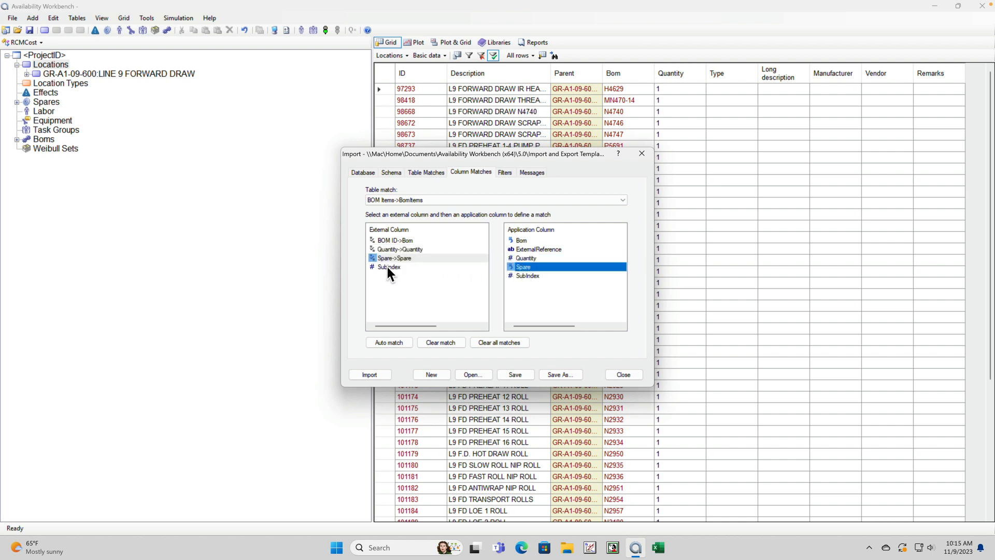
pyautogui.click(387, 267)
pyautogui.click(528, 276)
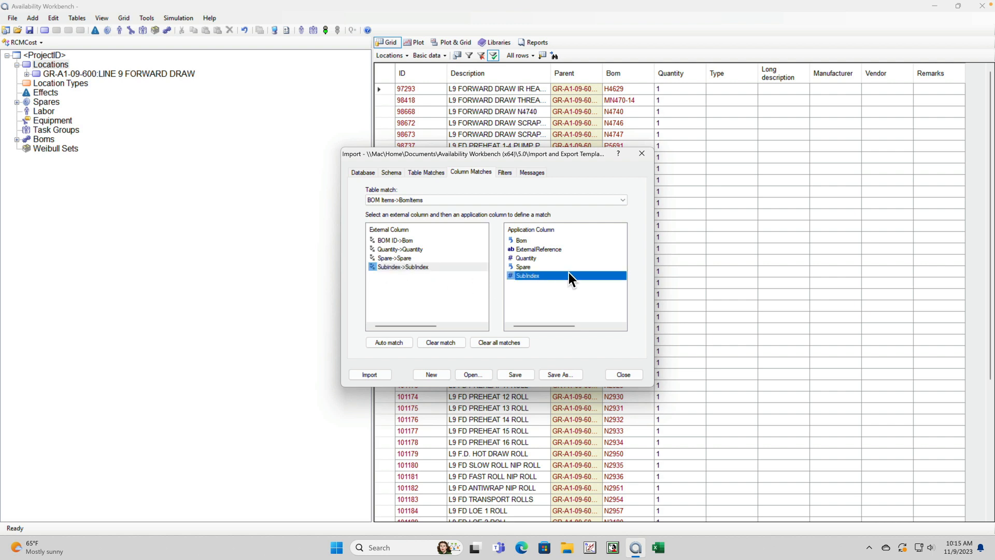
# Step: Import the BOM items and close the import, saving the import export settings
pyautogui.click(369, 374)
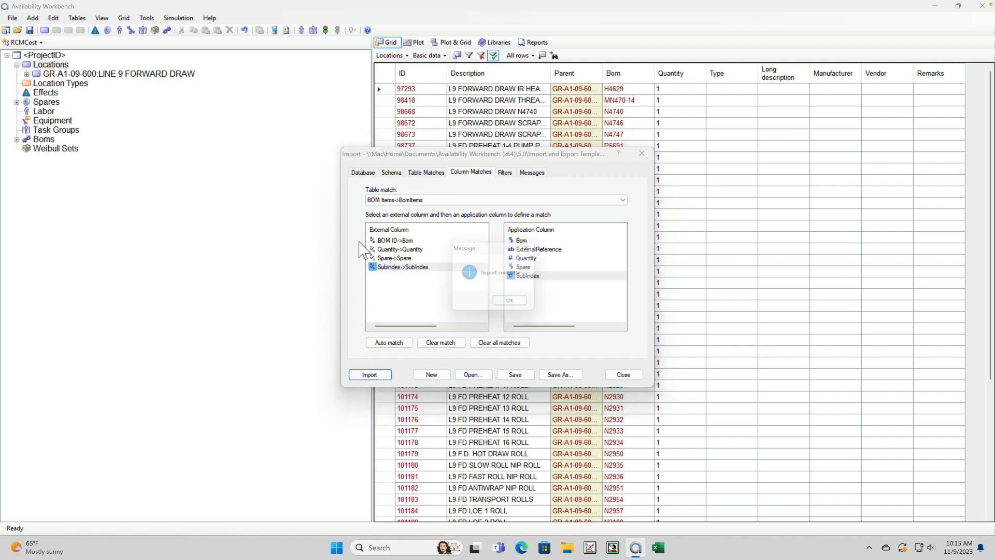
pyautogui.click(516, 306)
pyautogui.click(622, 374)
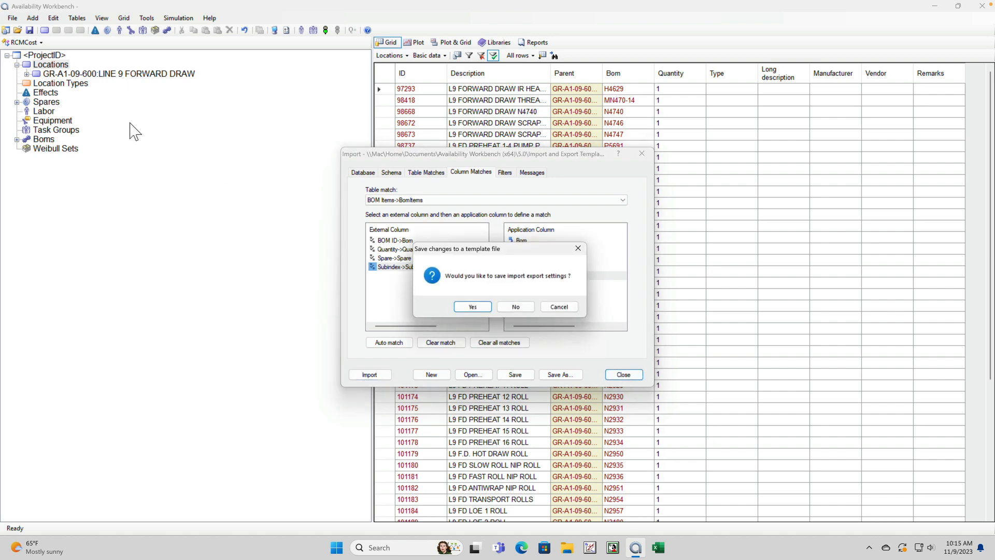
pyautogui.click(472, 306)
# Step: Switch the grid from Locations to the Bom Items table
pyautogui.click(402, 55)
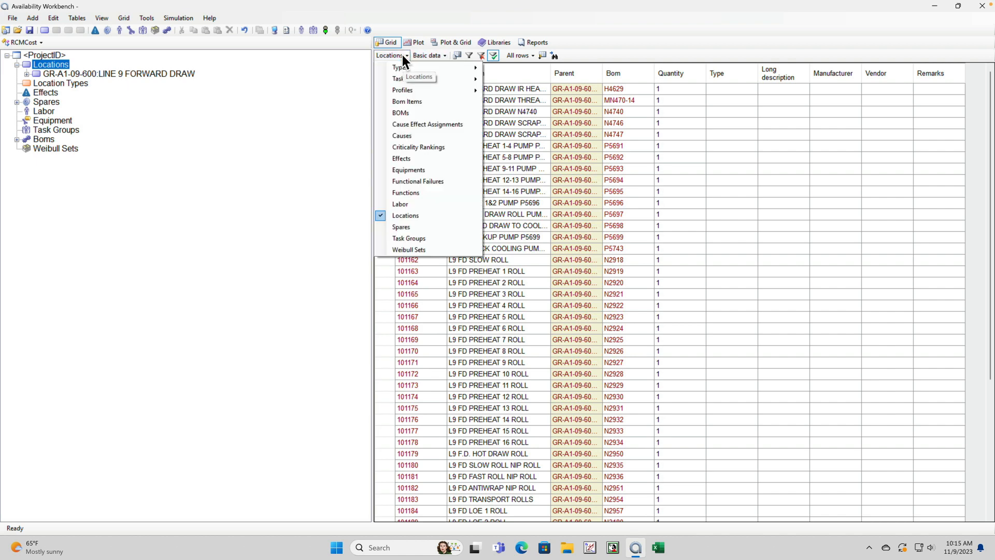
pyautogui.click(406, 102)
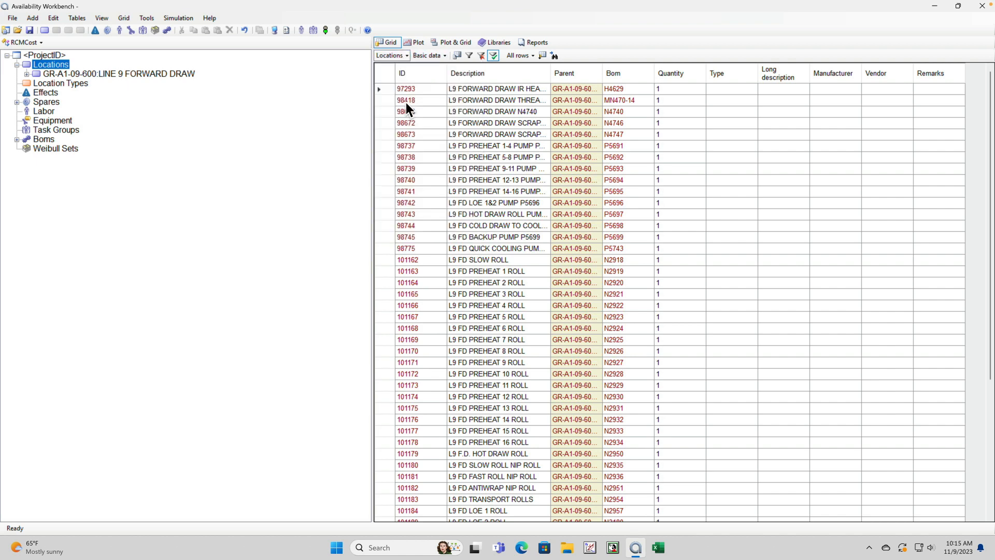